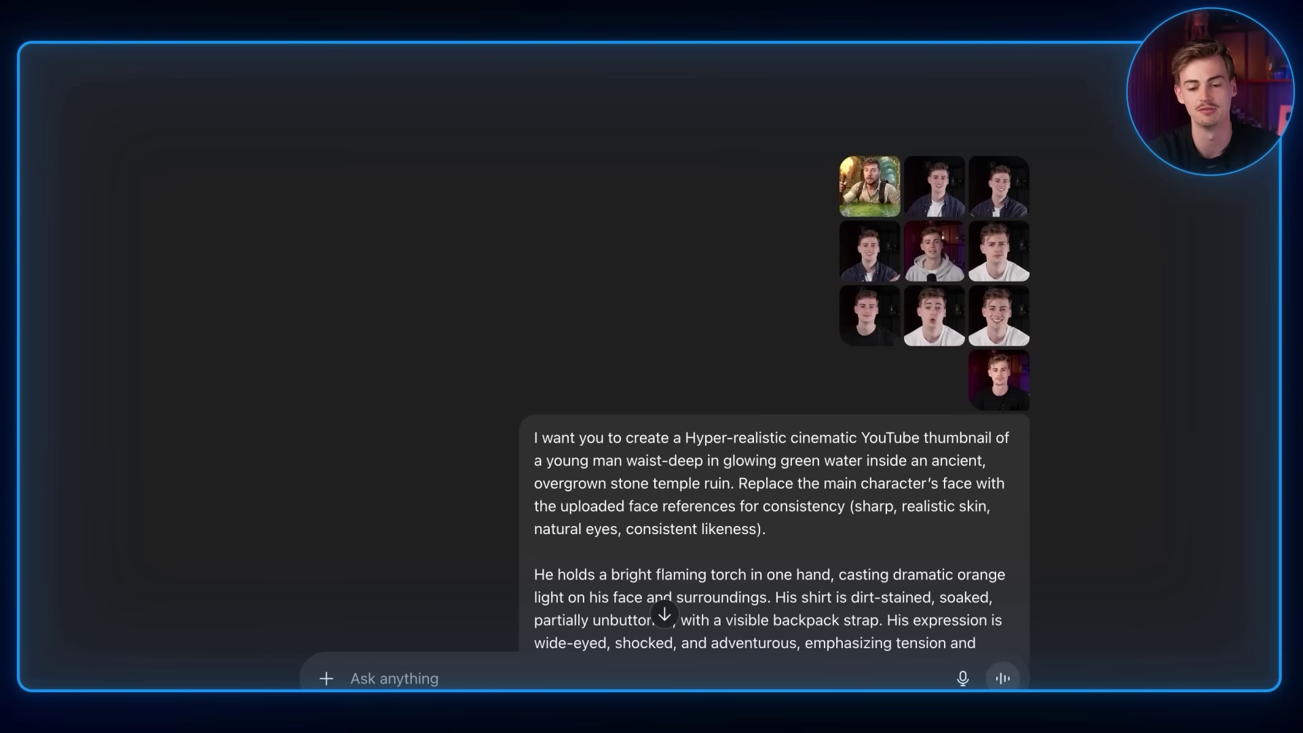
- Review the prompt and face uploads, then enlarge the generated torch-and-skull temple-water thumbnail
scroll(803, 456, down, 5)
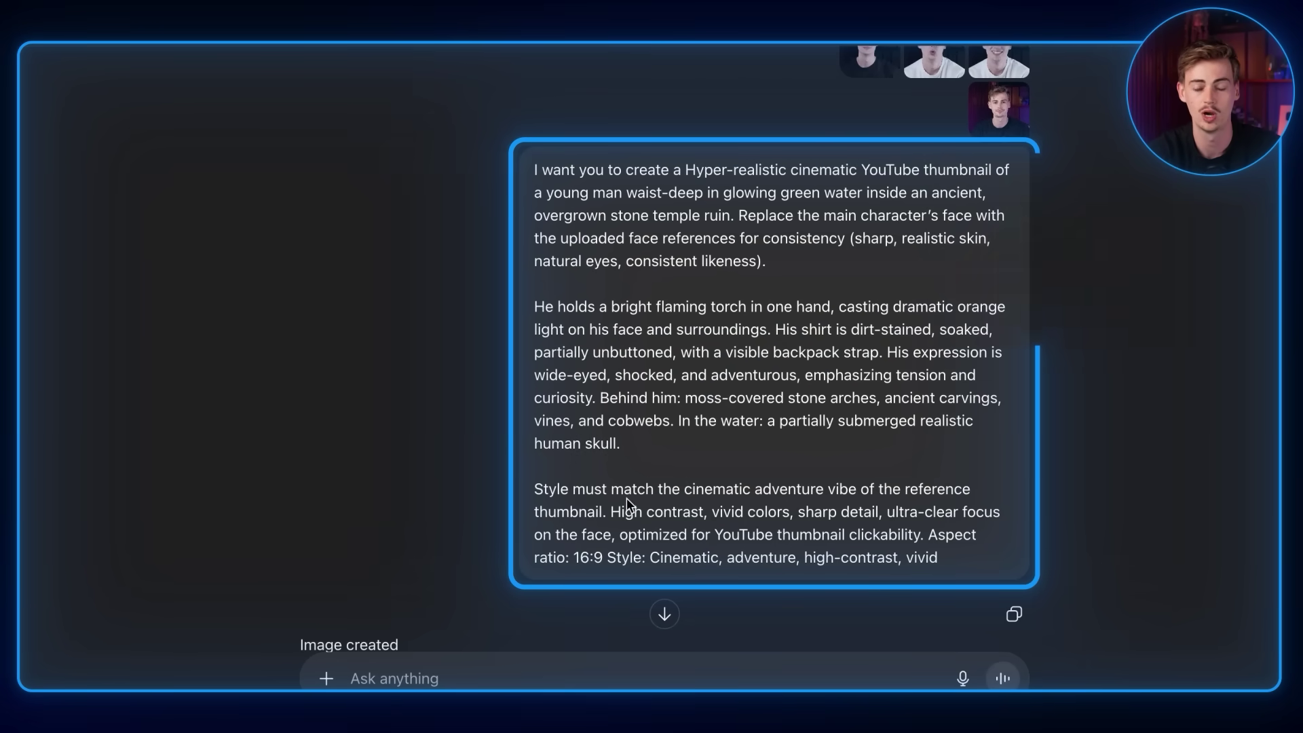
scroll(821, 176, up, 4)
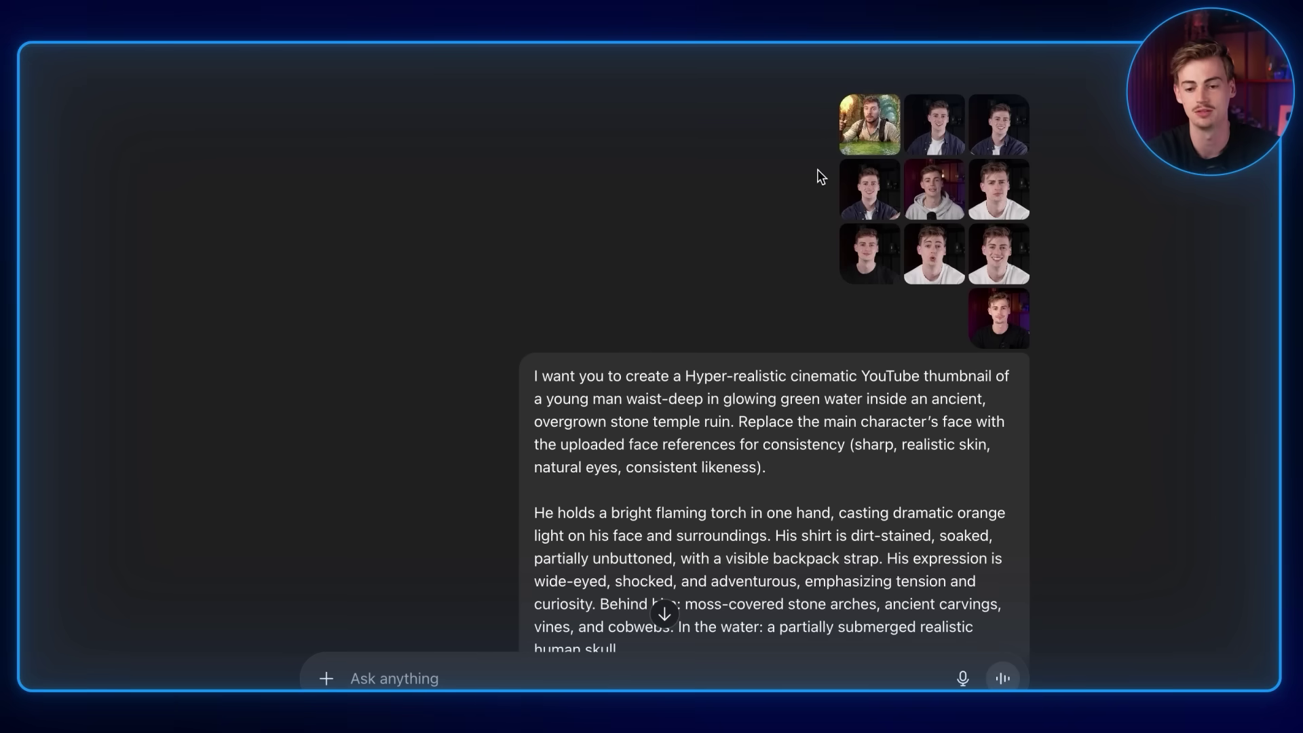
scroll(861, 370, down, 1)
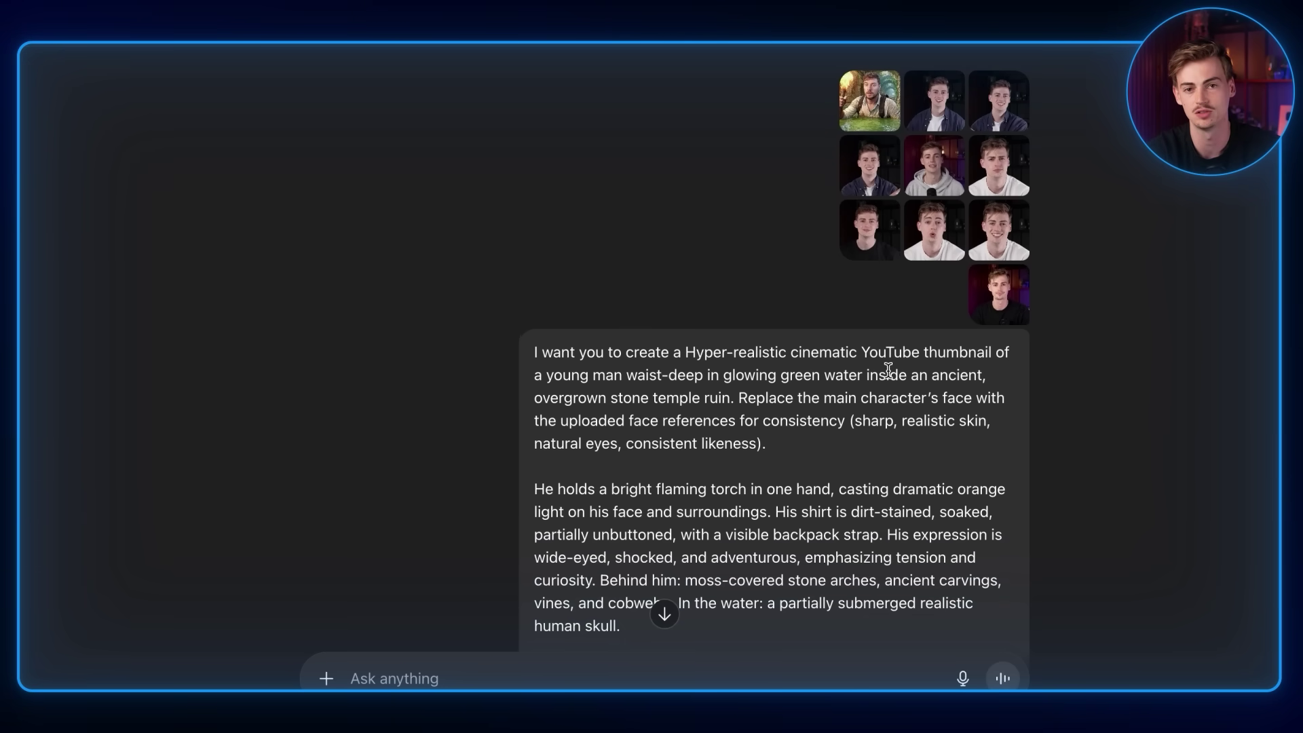
scroll(887, 370, down, 8)
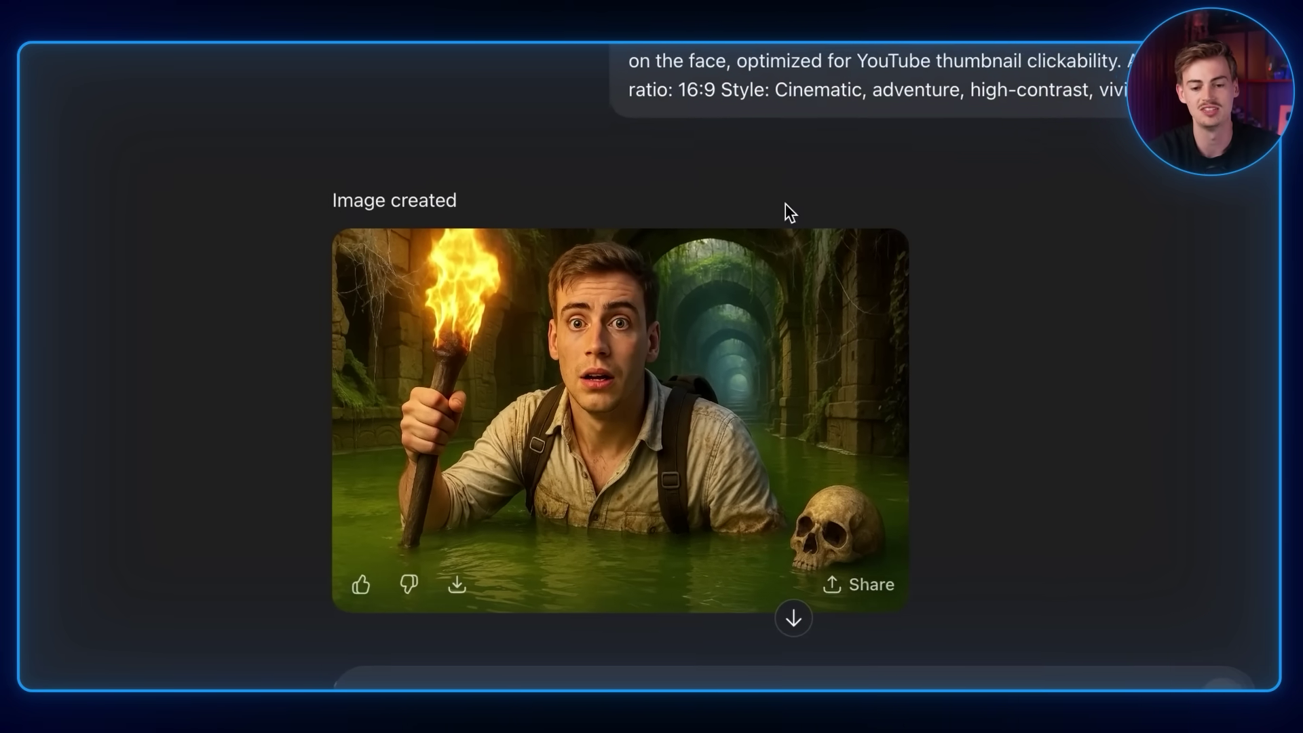
click(536, 359)
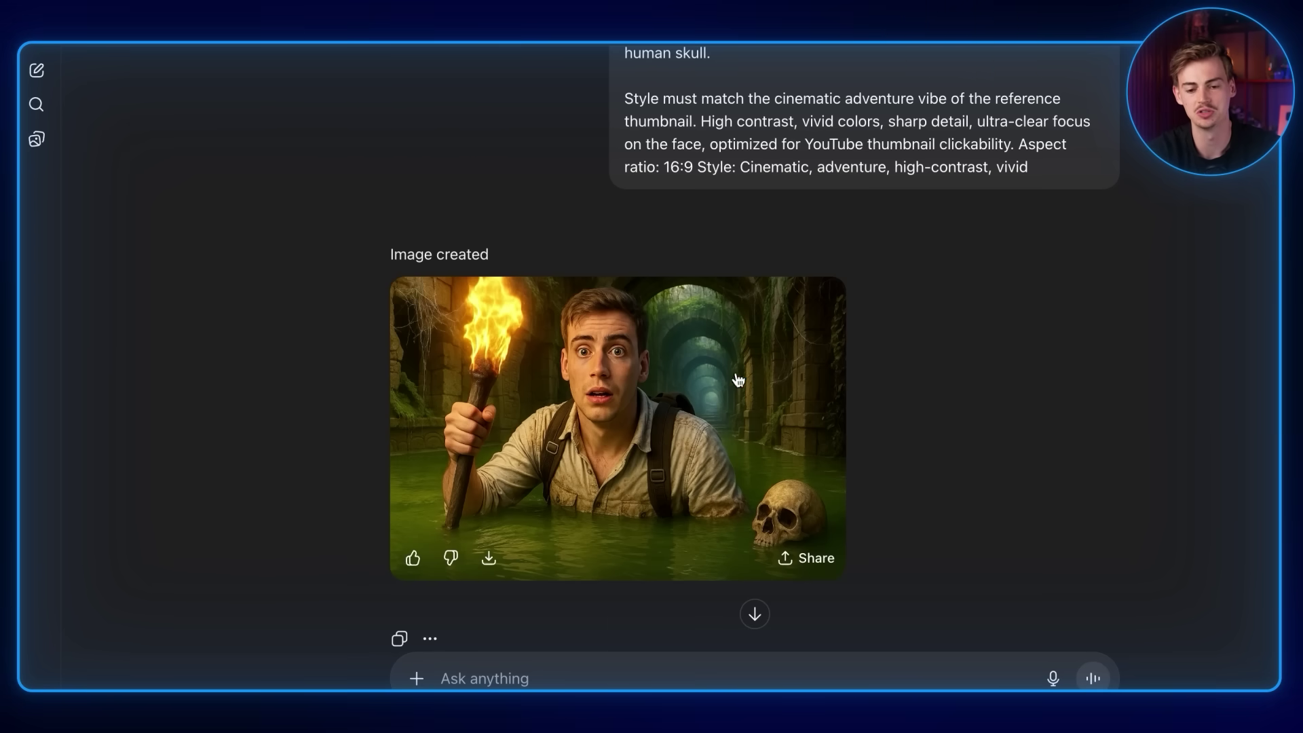
scroll(687, 351, down, 5)
scroll(678, 305, down, 3)
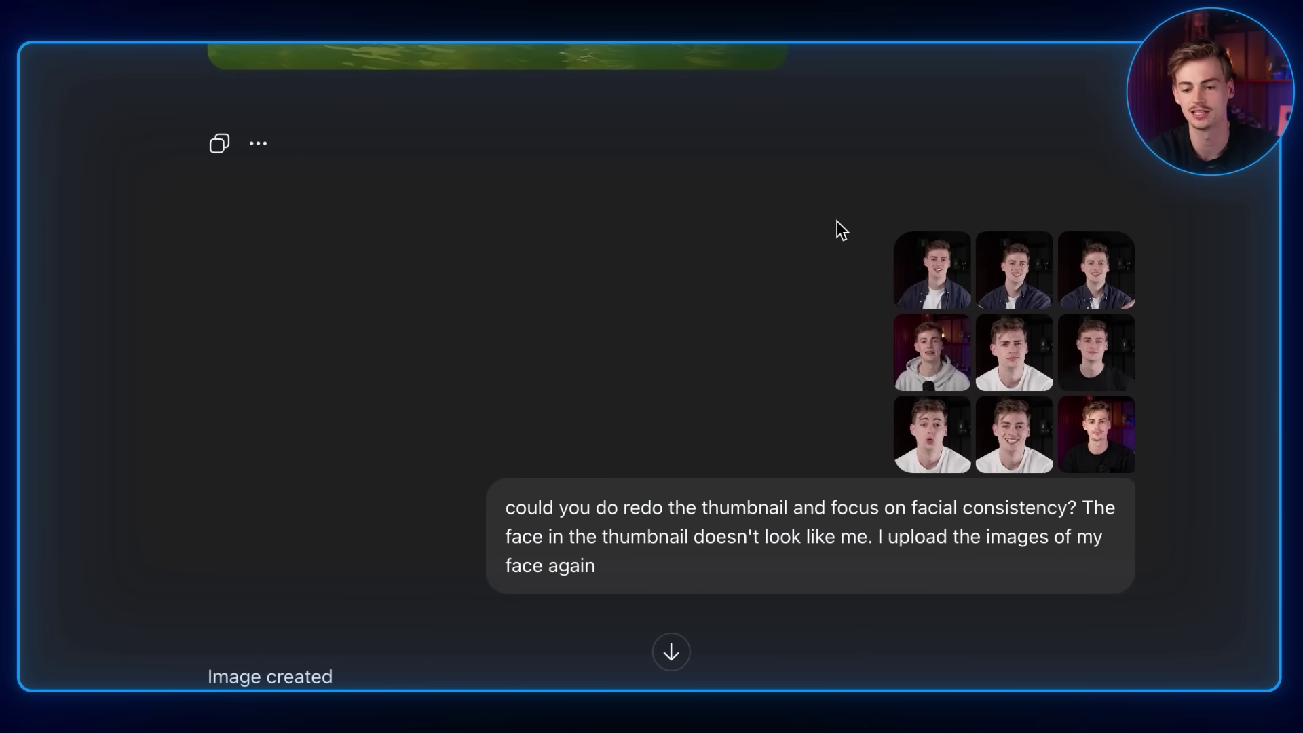
- Enlarge the regenerated temple-water thumbnail made for closer facial consistency with the face photos
scroll(673, 447, down, 1)
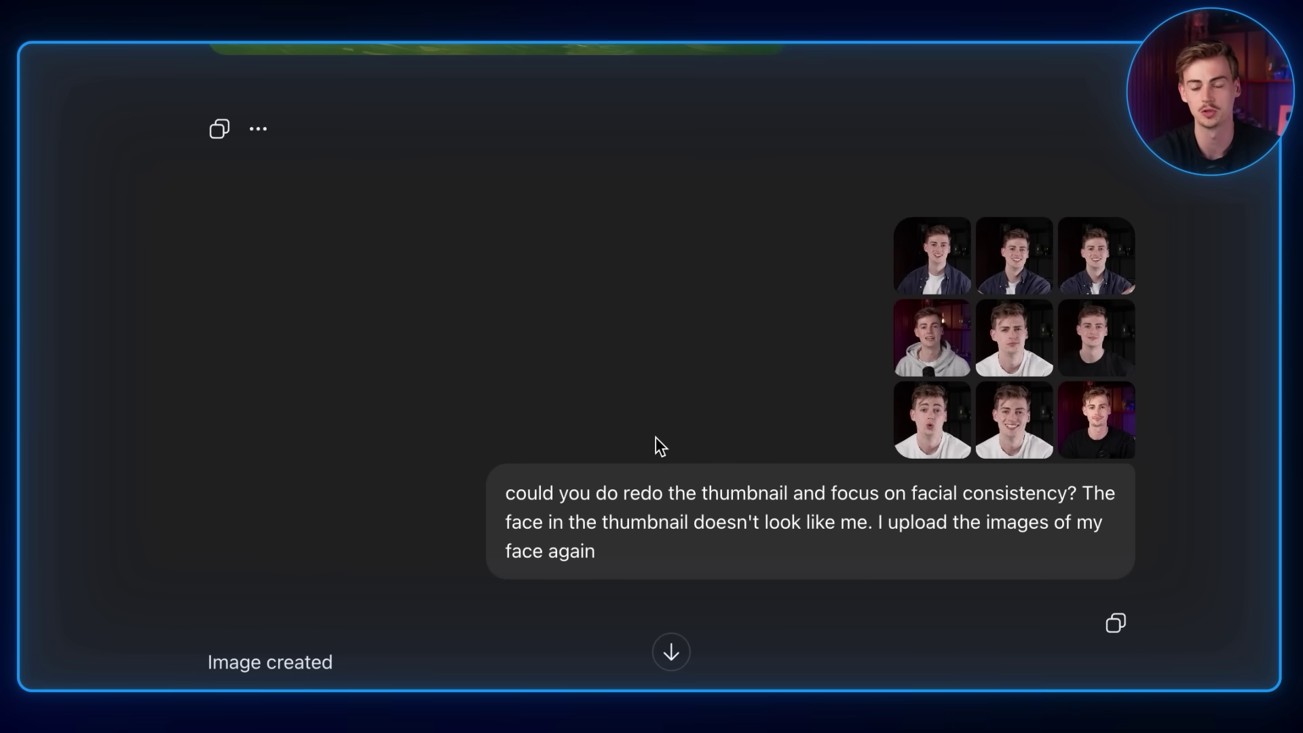
scroll(662, 426, down, 6)
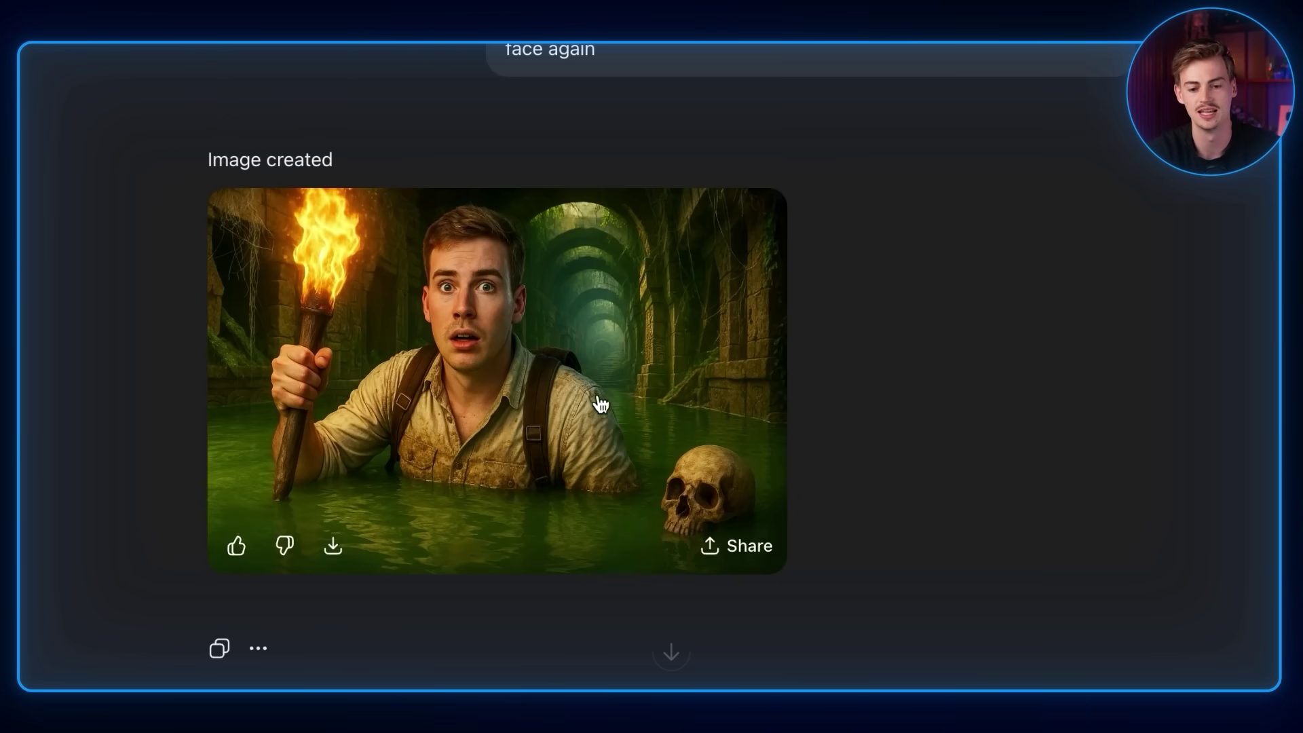
click(527, 349)
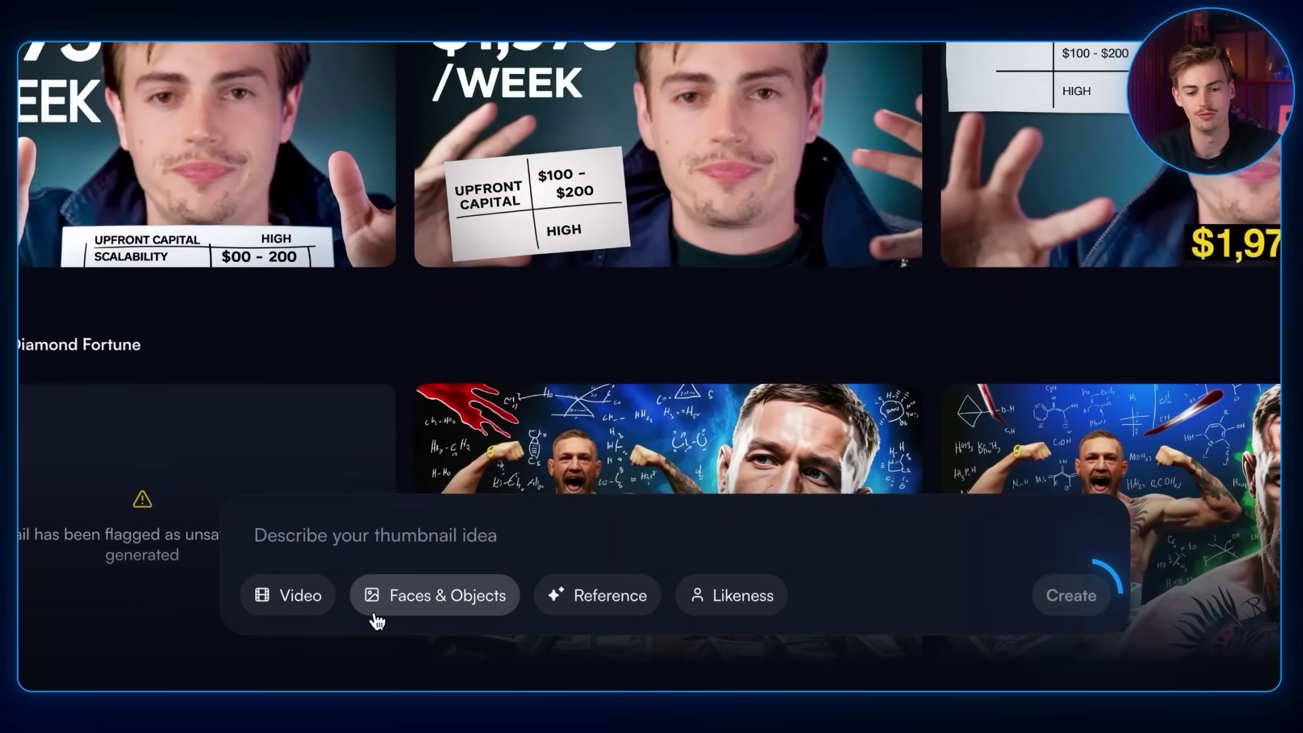
- Select the creator's saved face under Faces & Objects in 1of10
click(380, 614)
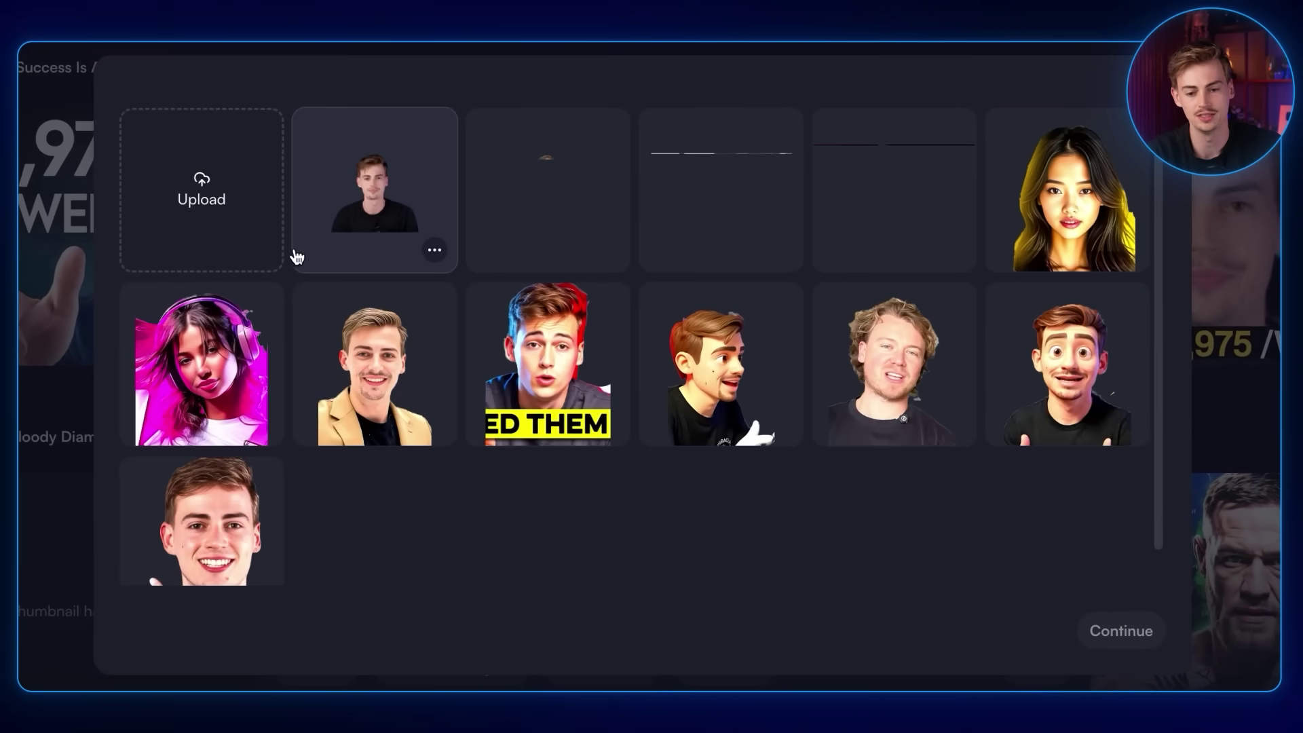
click(888, 193)
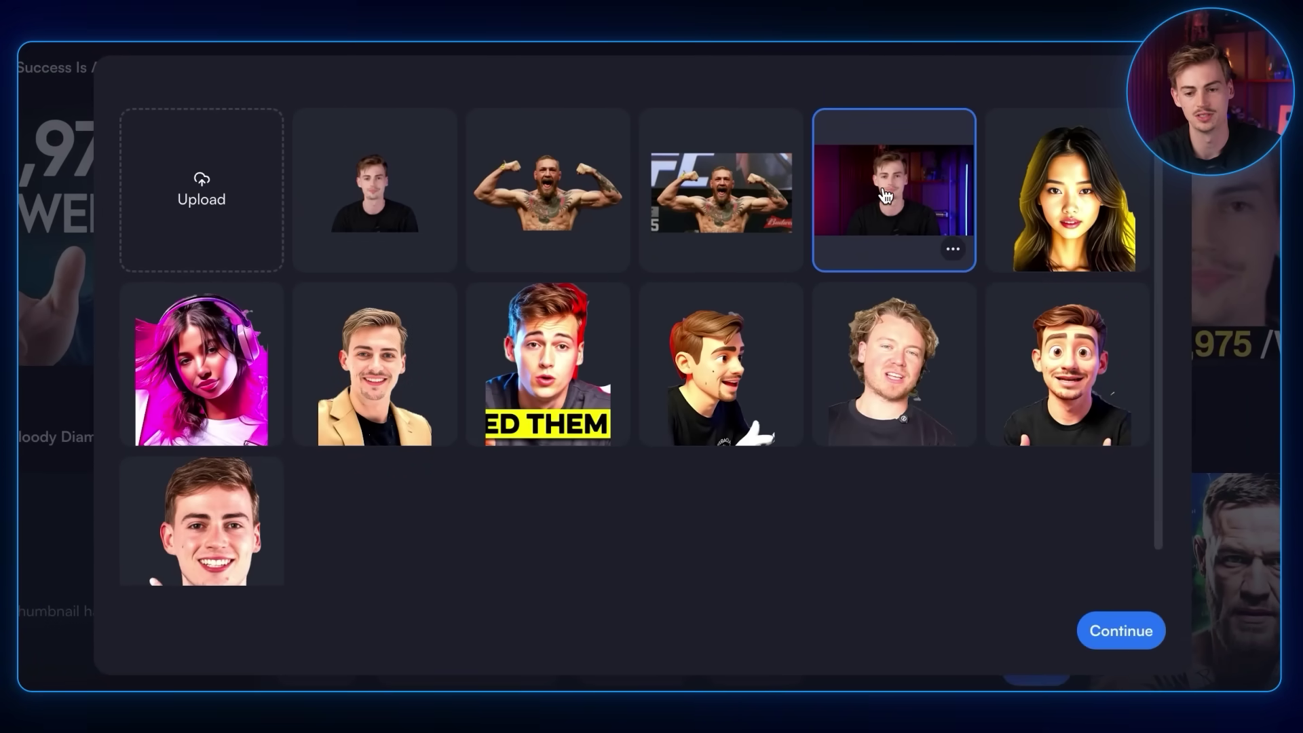
click(1123, 634)
scroll(963, 529, down, 1)
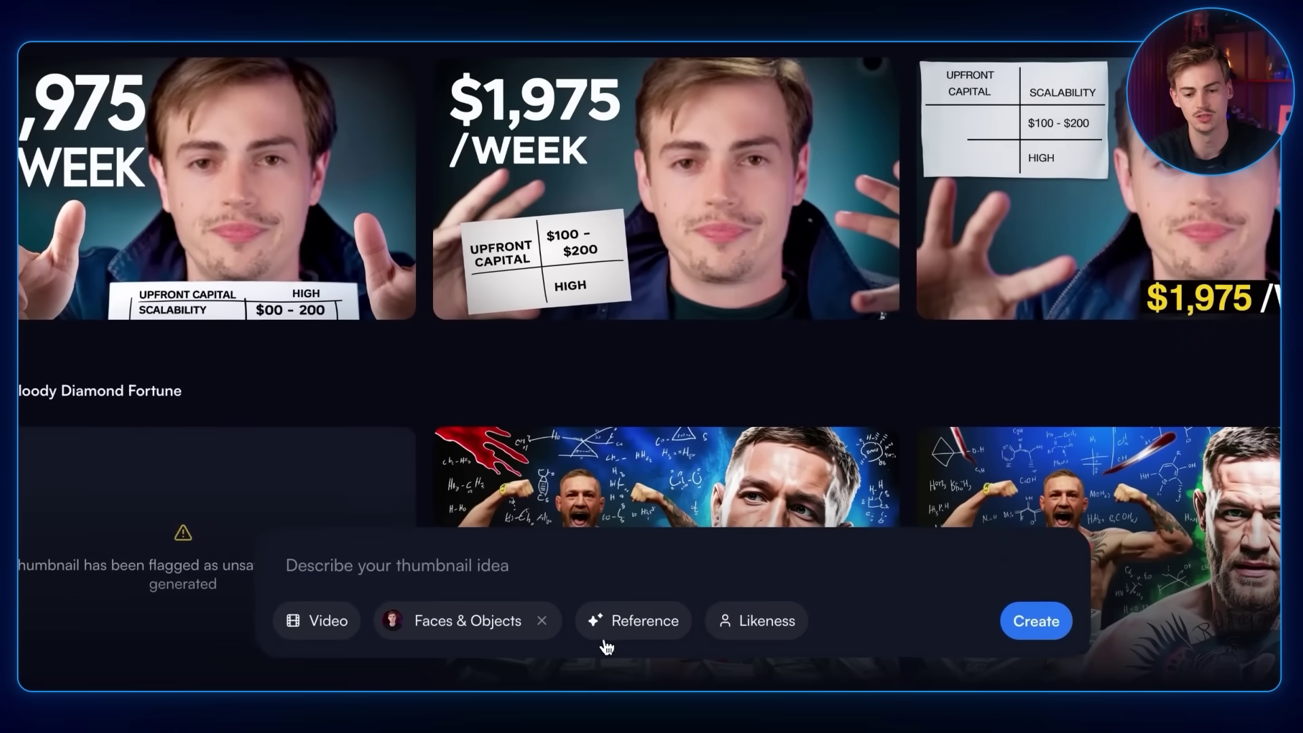
- Upload the temple-water thumbnail as reference and create the Daring Temple Water Adventure set
click(635, 619)
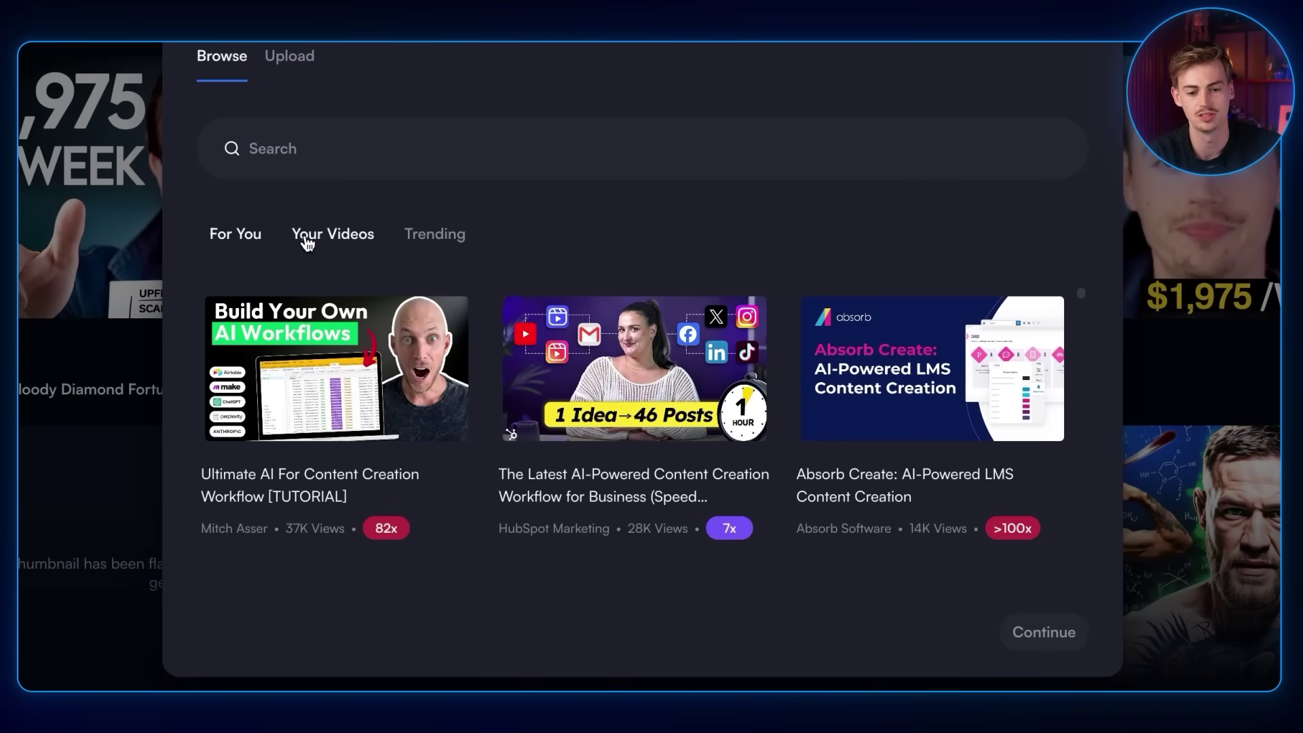
click(305, 66)
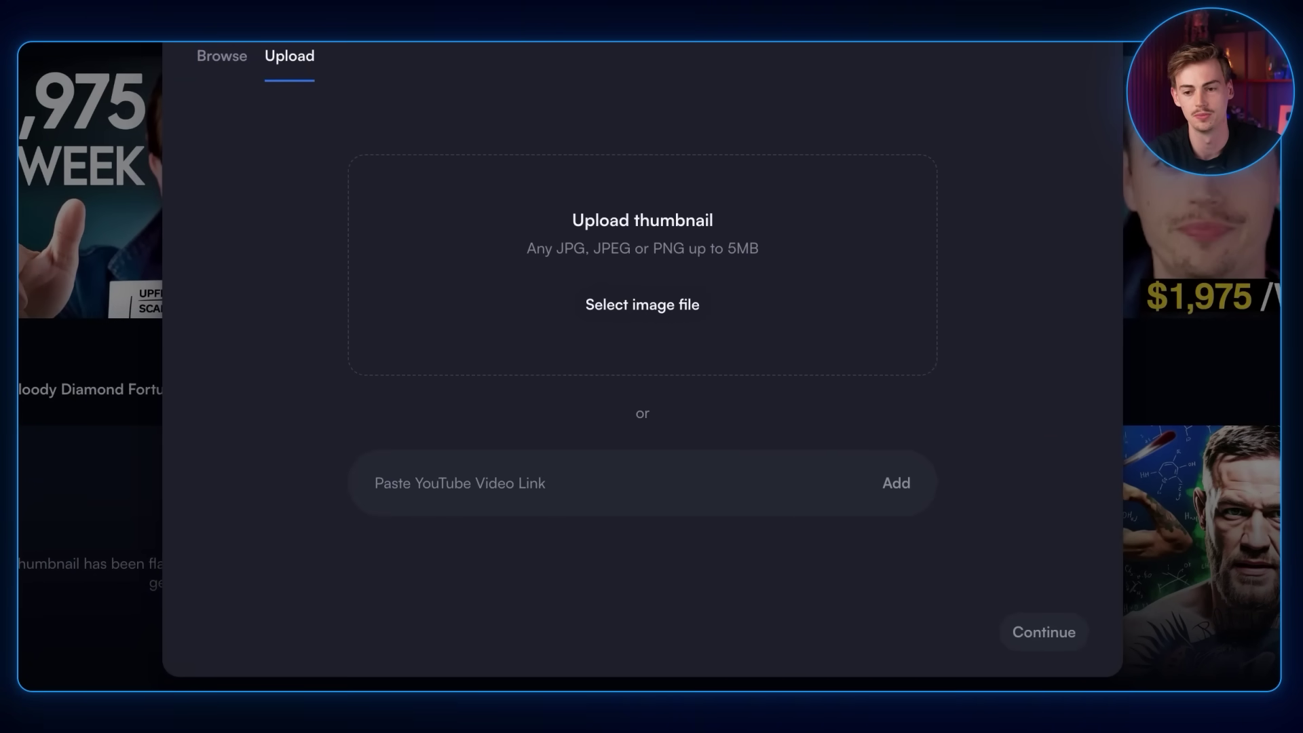
drag(1097, 63, 628, 255)
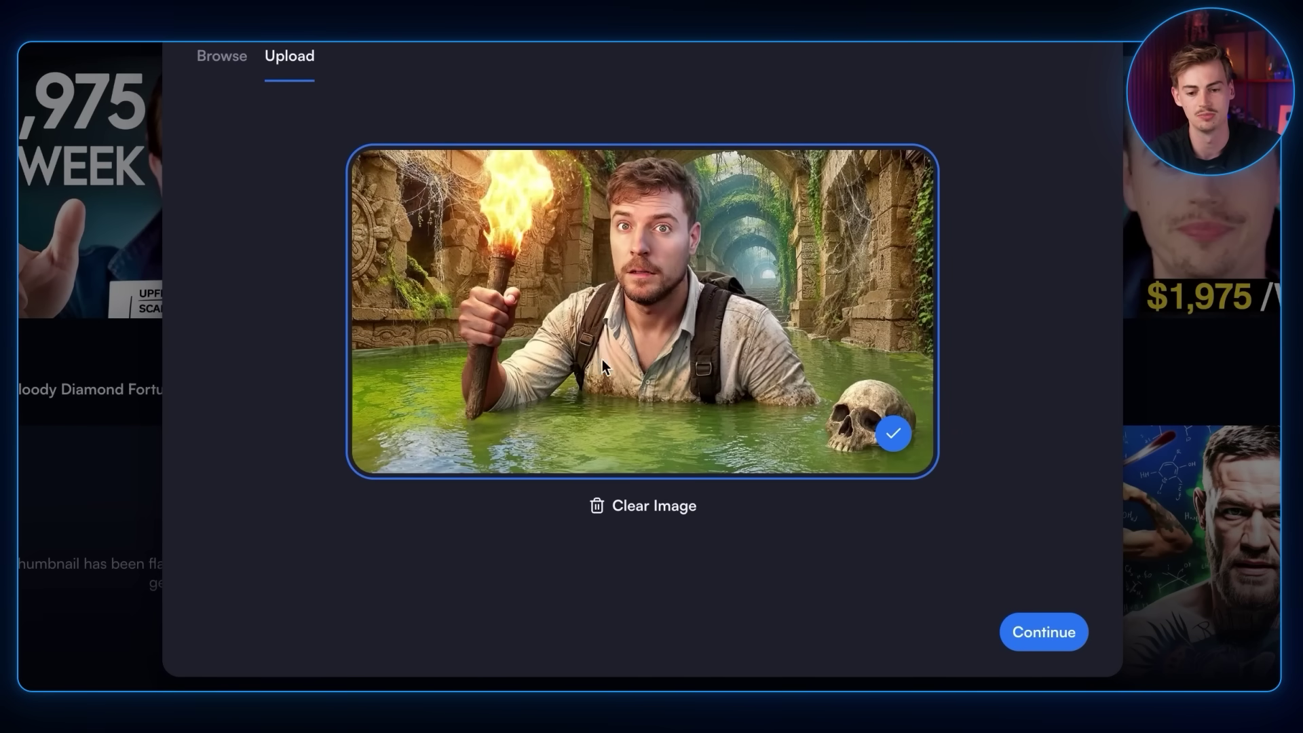
click(1038, 636)
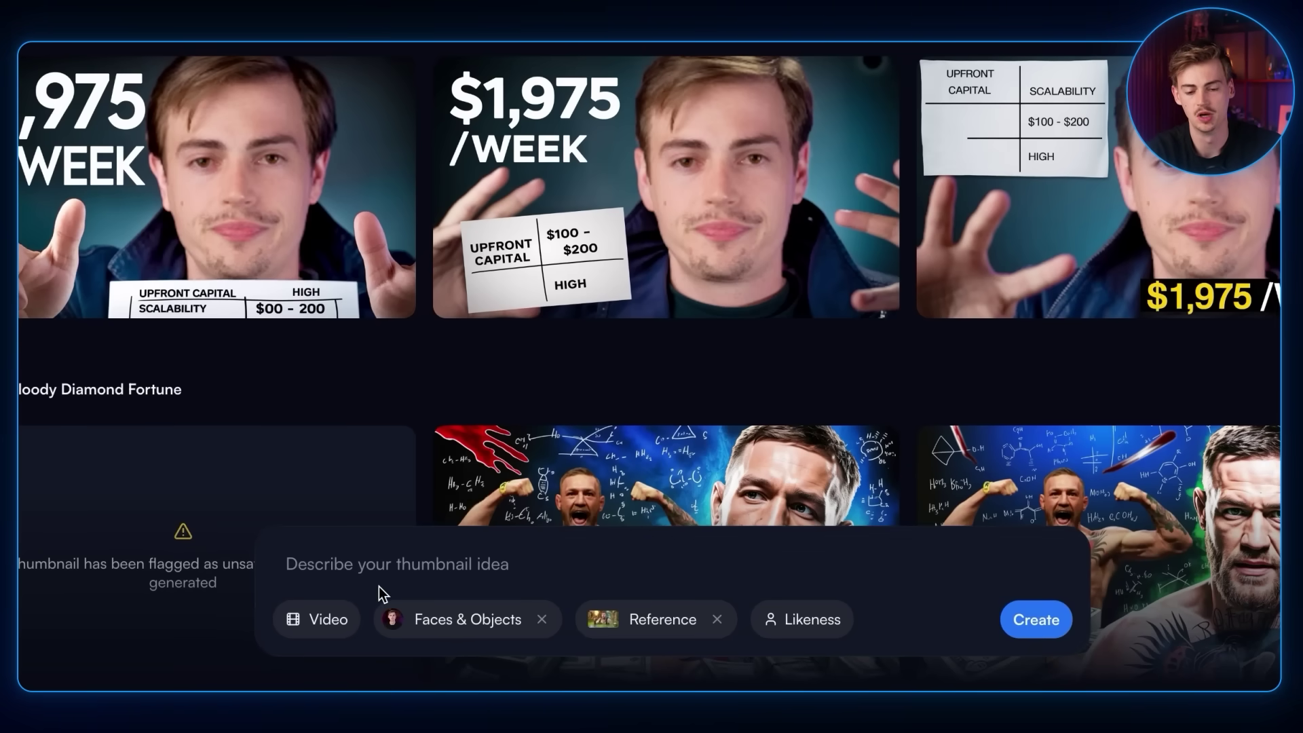
click(1045, 633)
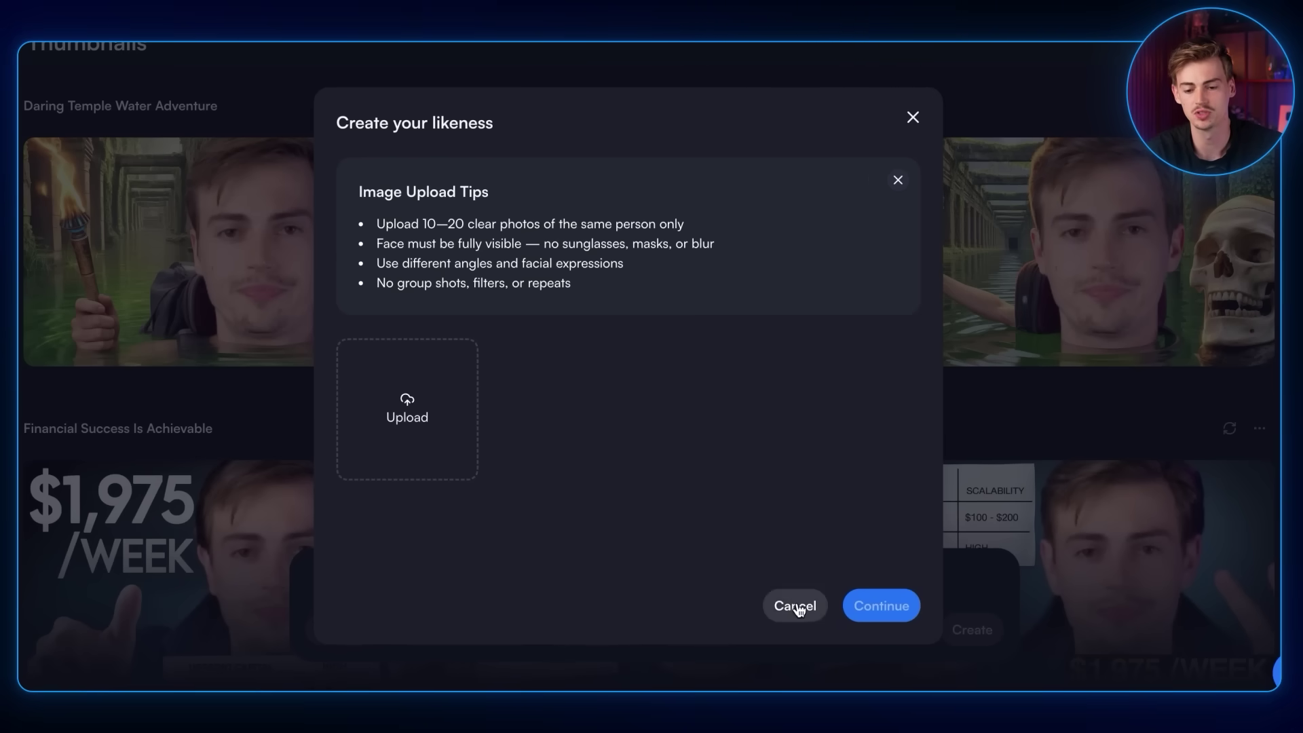
- Build a new face likeness in 1of10 from the uploaded face photos
click(795, 606)
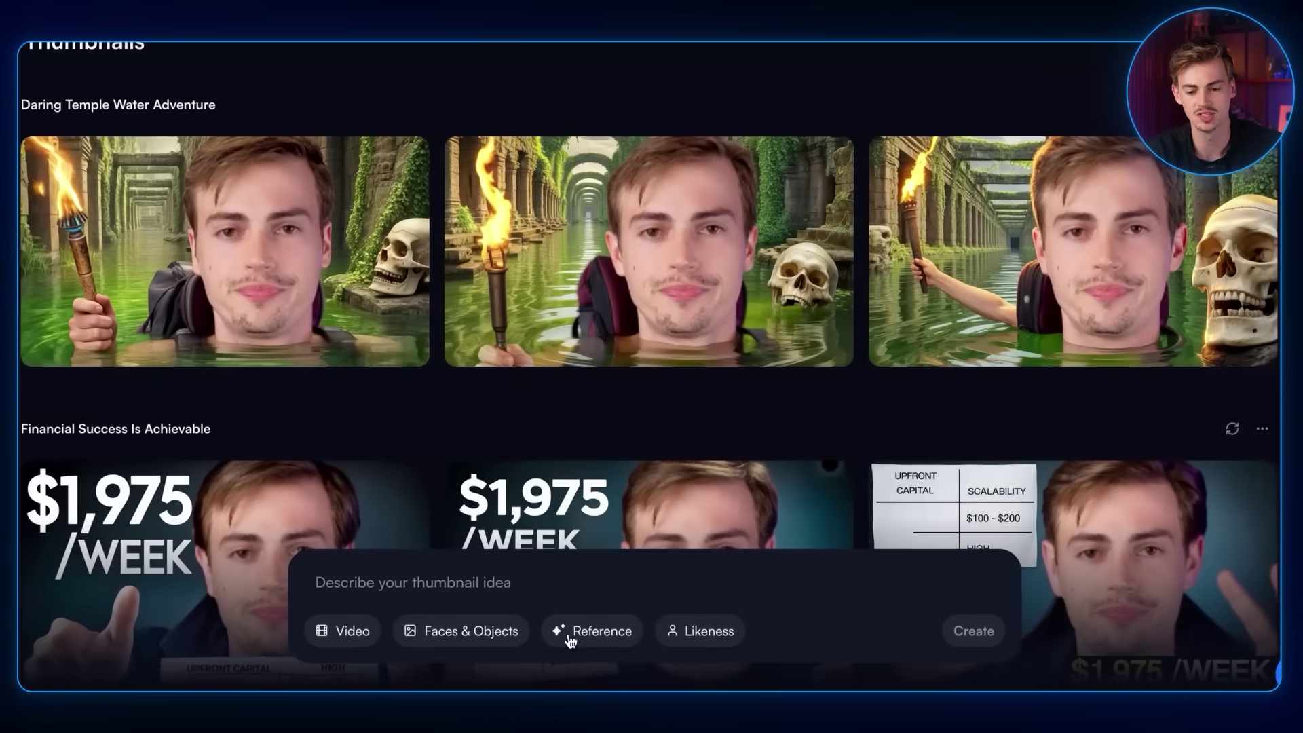
click(698, 628)
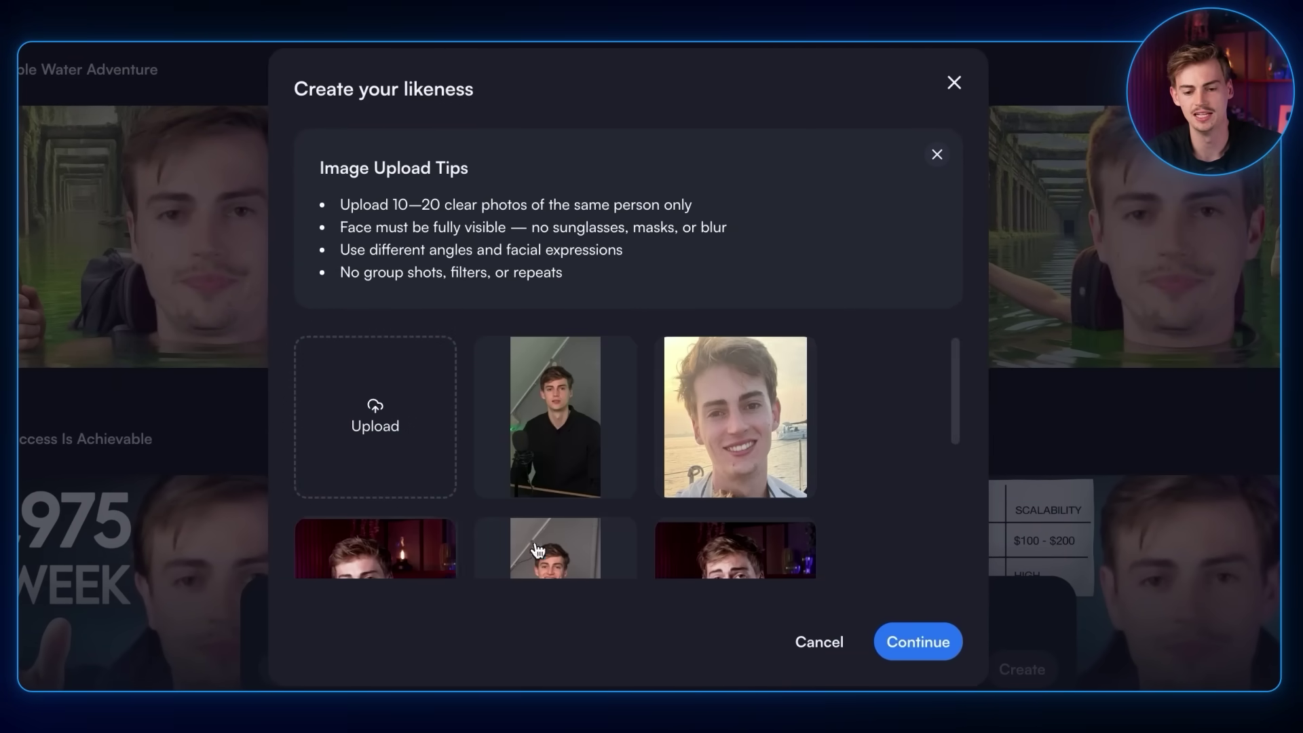
scroll(536, 550, down, 1)
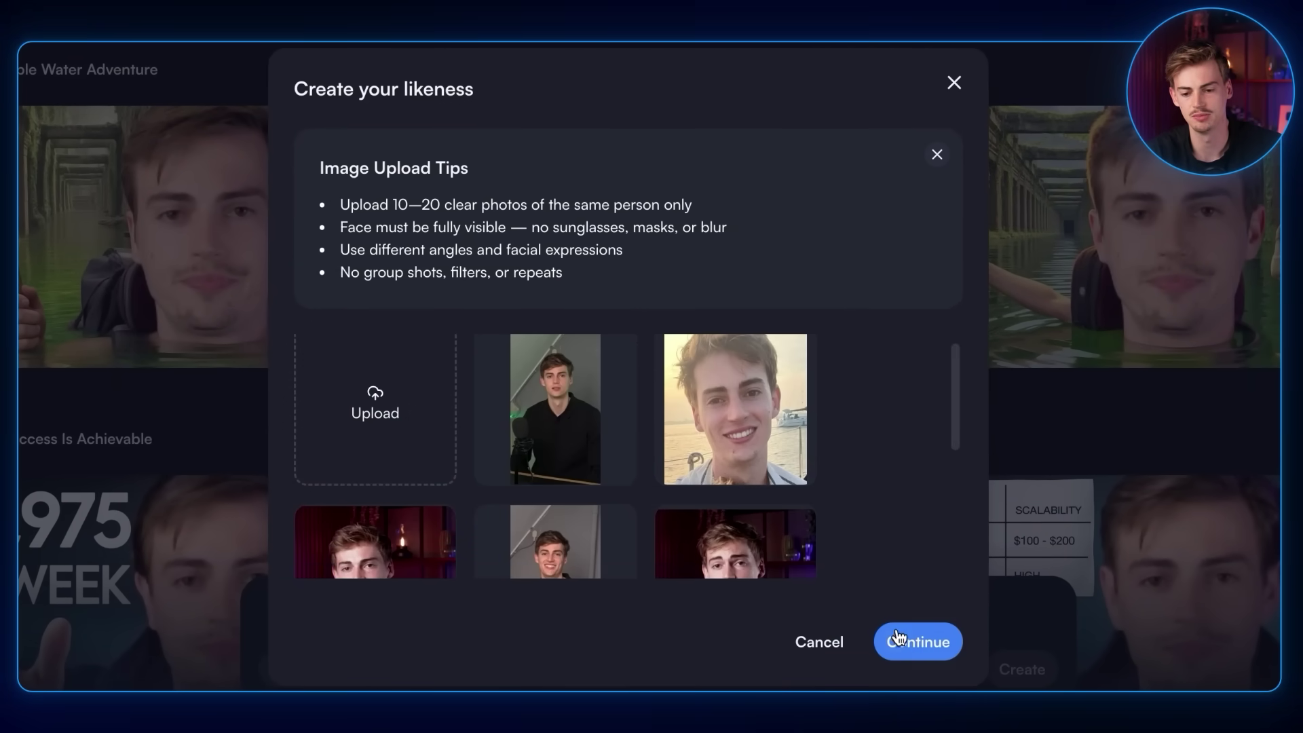
click(912, 643)
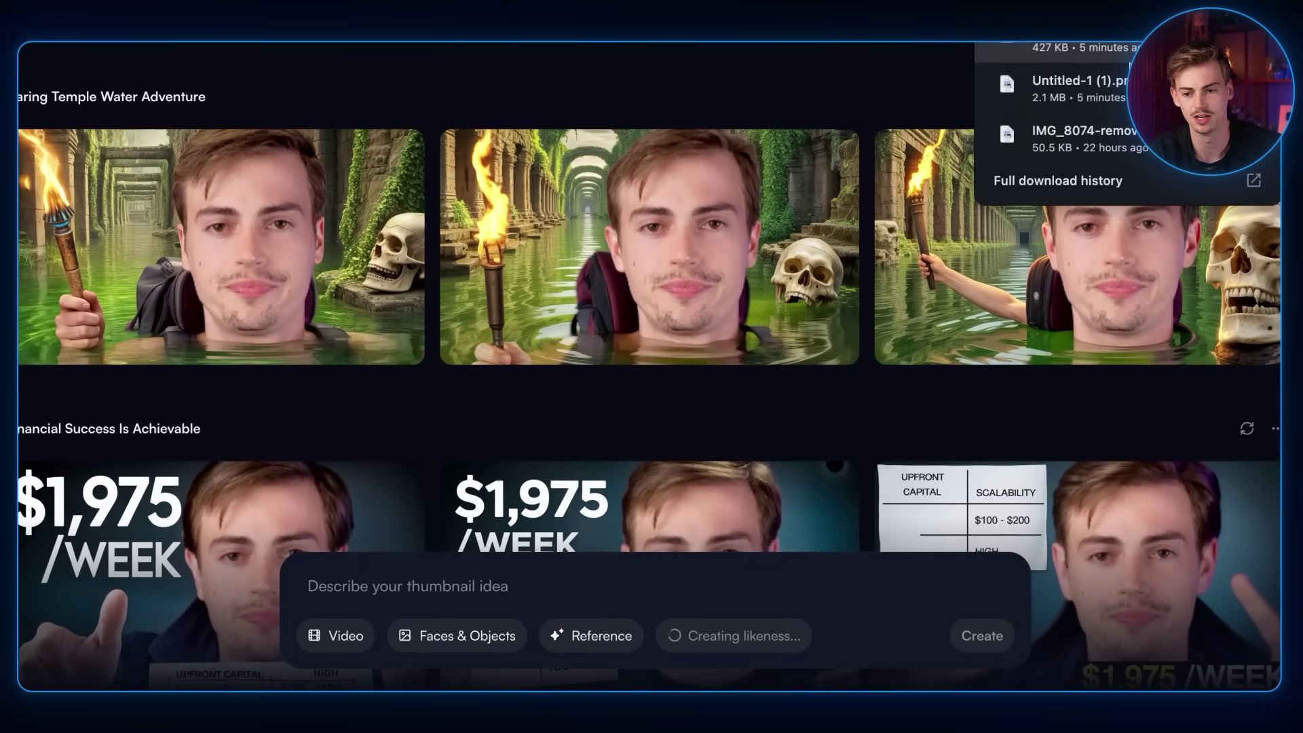
- Upload the temple-water thumbnail as reference, paste the recreation prompt, and create thumbnails
click(592, 624)
click(296, 133)
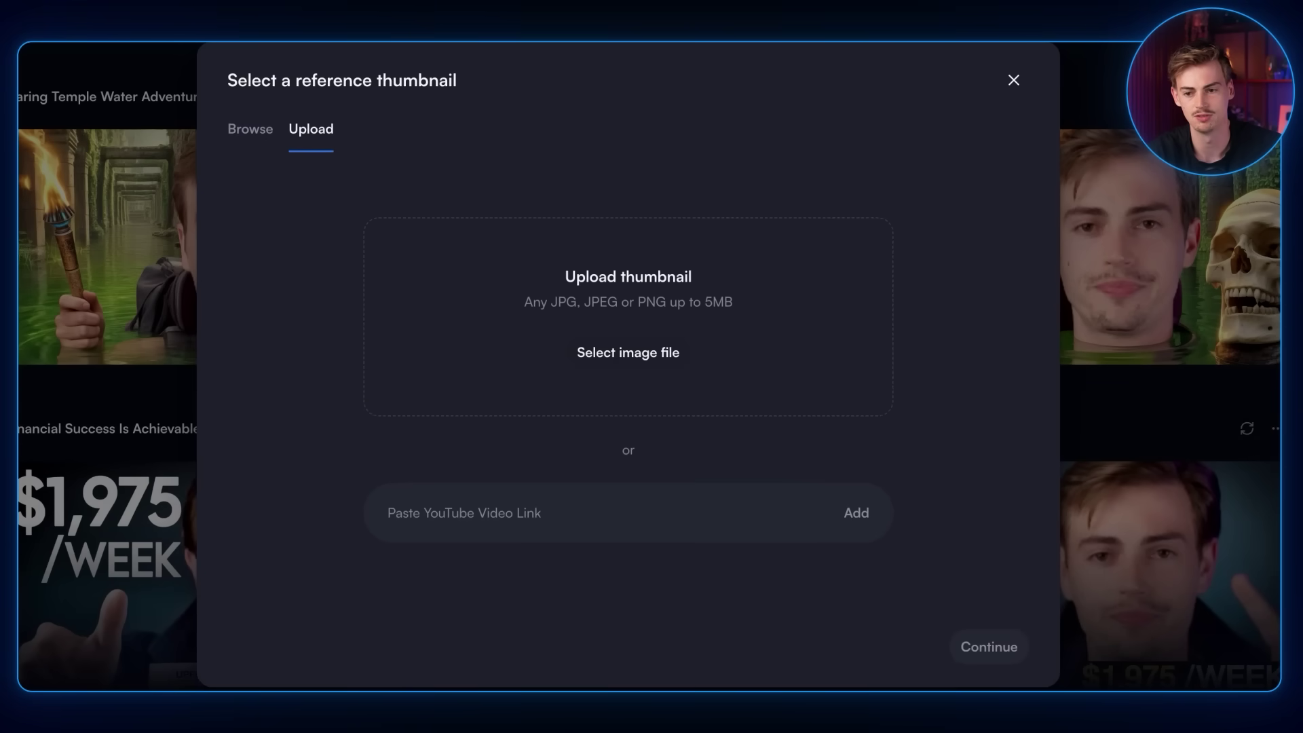
drag(995, 68, 551, 373)
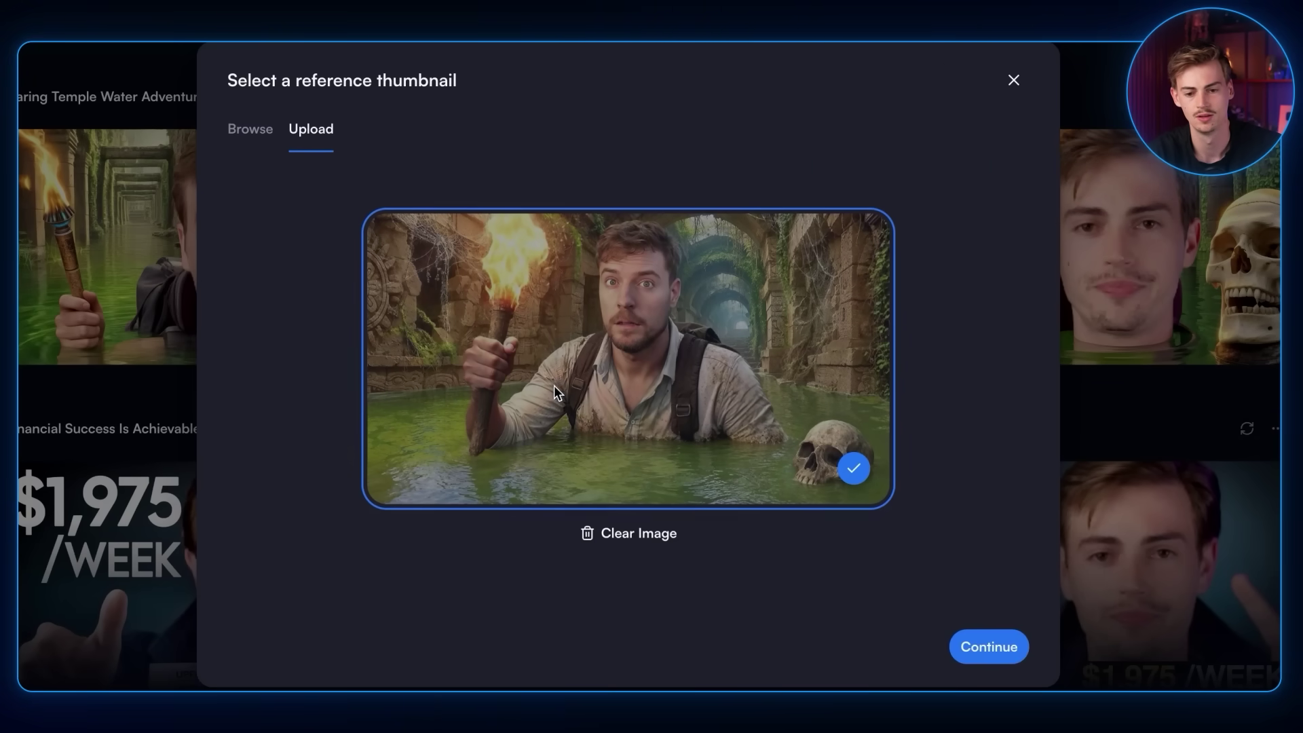
click(988, 646)
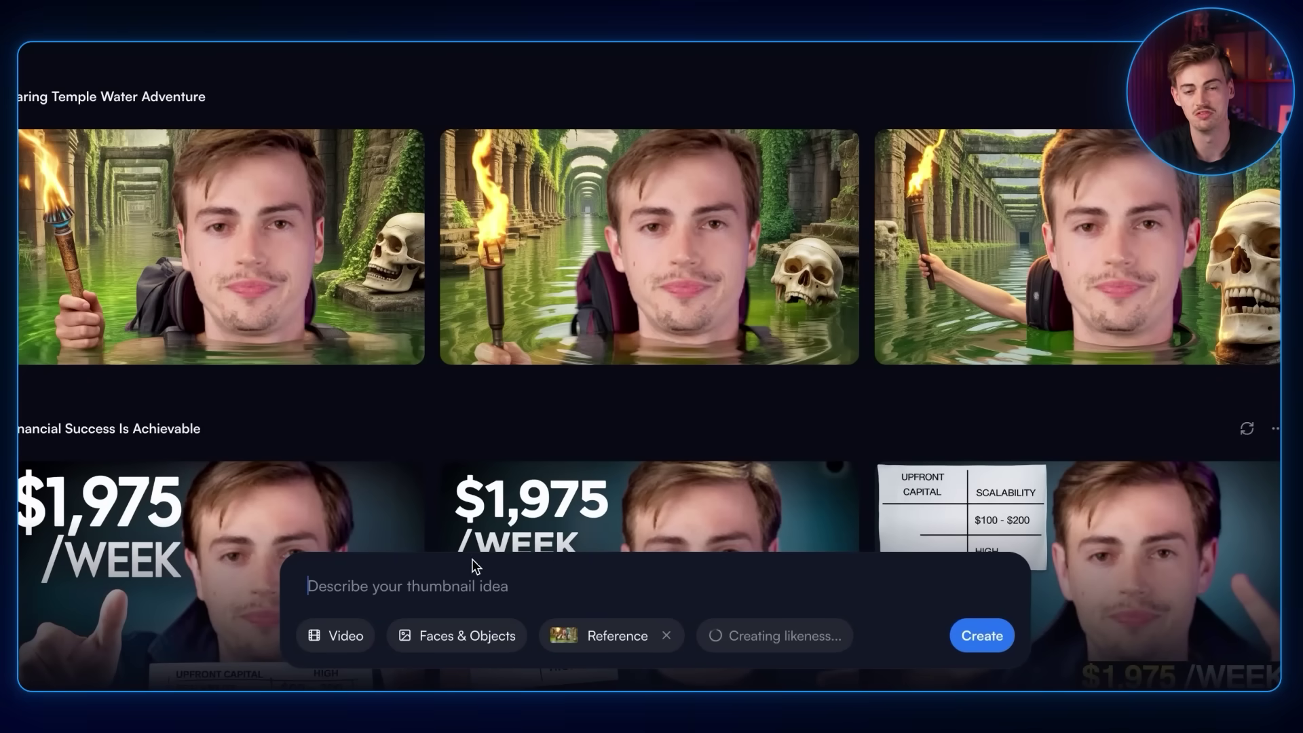
text(Analyze the uploaded reference thumbnail and generate a new hyper-realistic, cinematic YouTube thumbnail in the same composition and style. Replace the subject’s face with the uploaded face references for perfect facial consistency (sharp skin details, natural human eyes, realistic likeness). Maintain the dramatic lighting, color grading, and high-contrast atmosphere of the reference. Ensure the subject’s expression is adventurous, tense, and engaging, with clothing that looks naturally worn (wrinkles, dirt, moisture). The background should replicate the cinematic environment of the reference thumbnail but with added depth and detail for maximum clickability.)
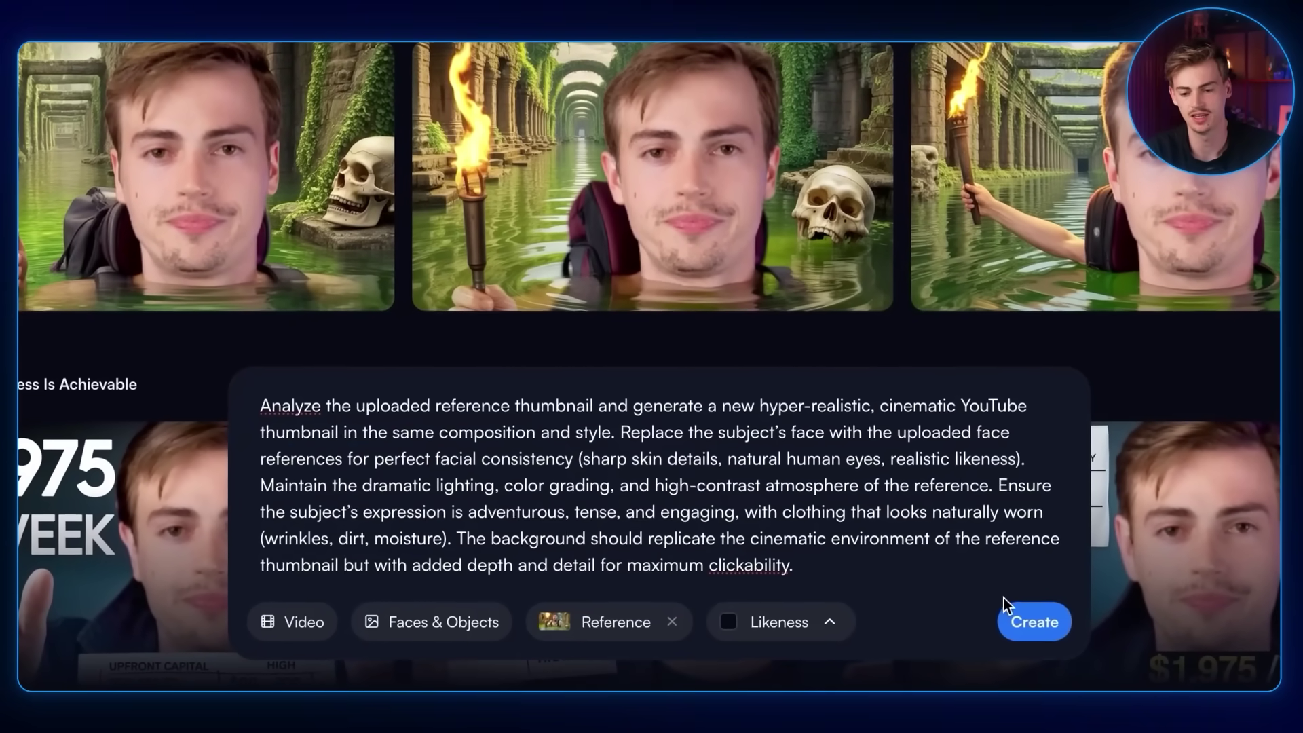
click(1032, 619)
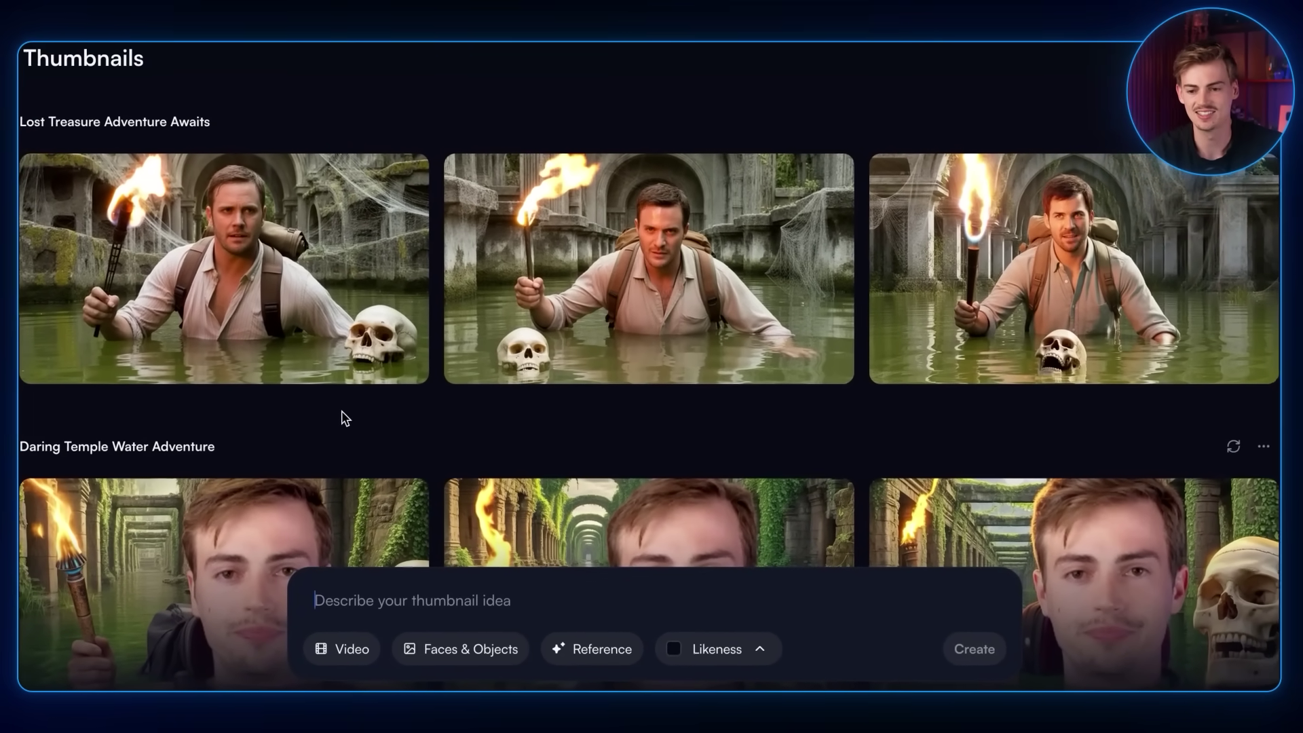
- Open the middle Lost Treasure Adventure Awaits thumbnail in the 1of10 editor
mouse_move(604, 266)
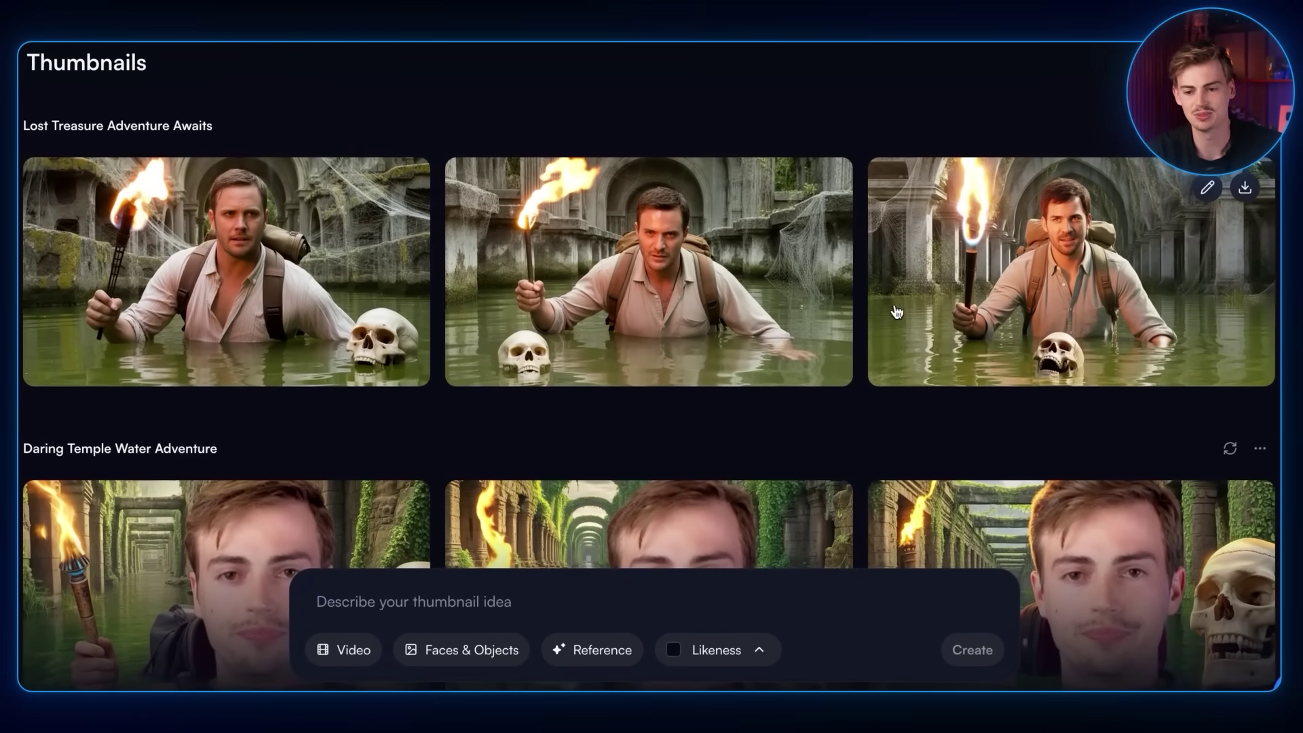
click(453, 298)
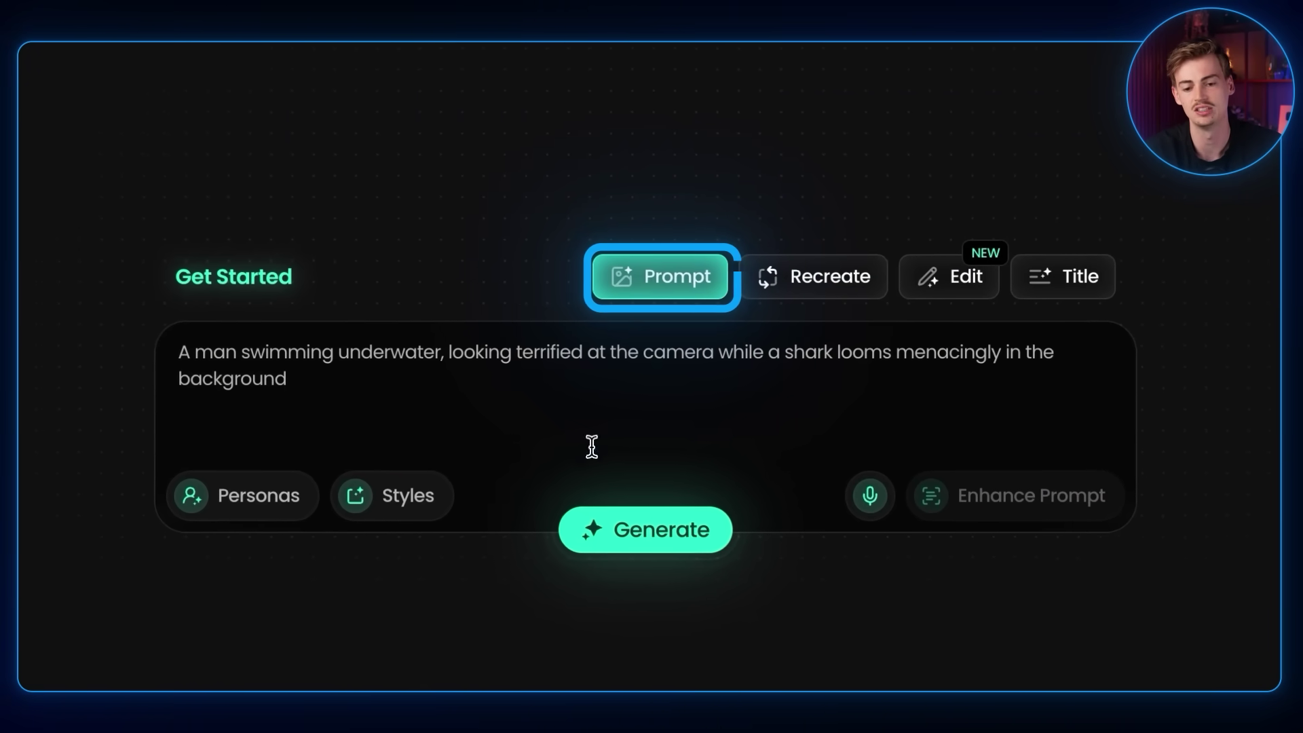
- Switch Pikzels to Recreate and copy the ancient temple video's YouTube share link
click(809, 279)
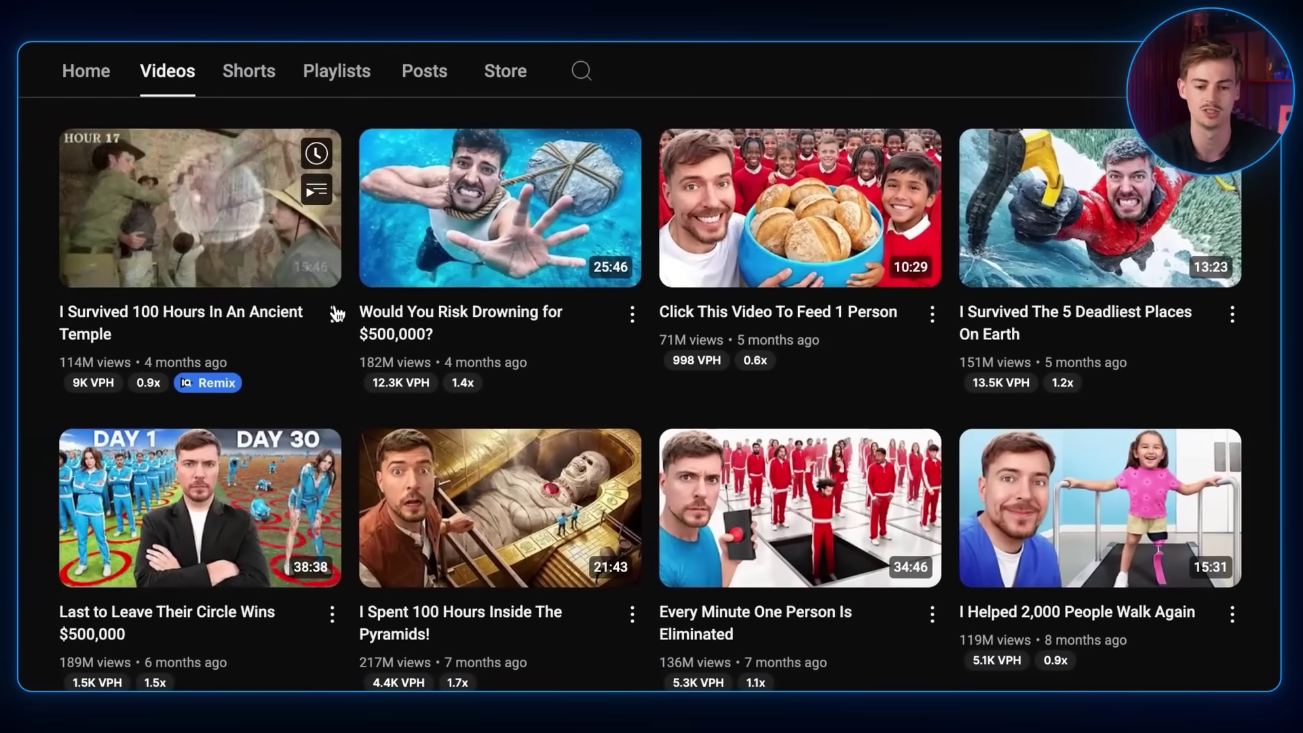
click(345, 317)
click(435, 526)
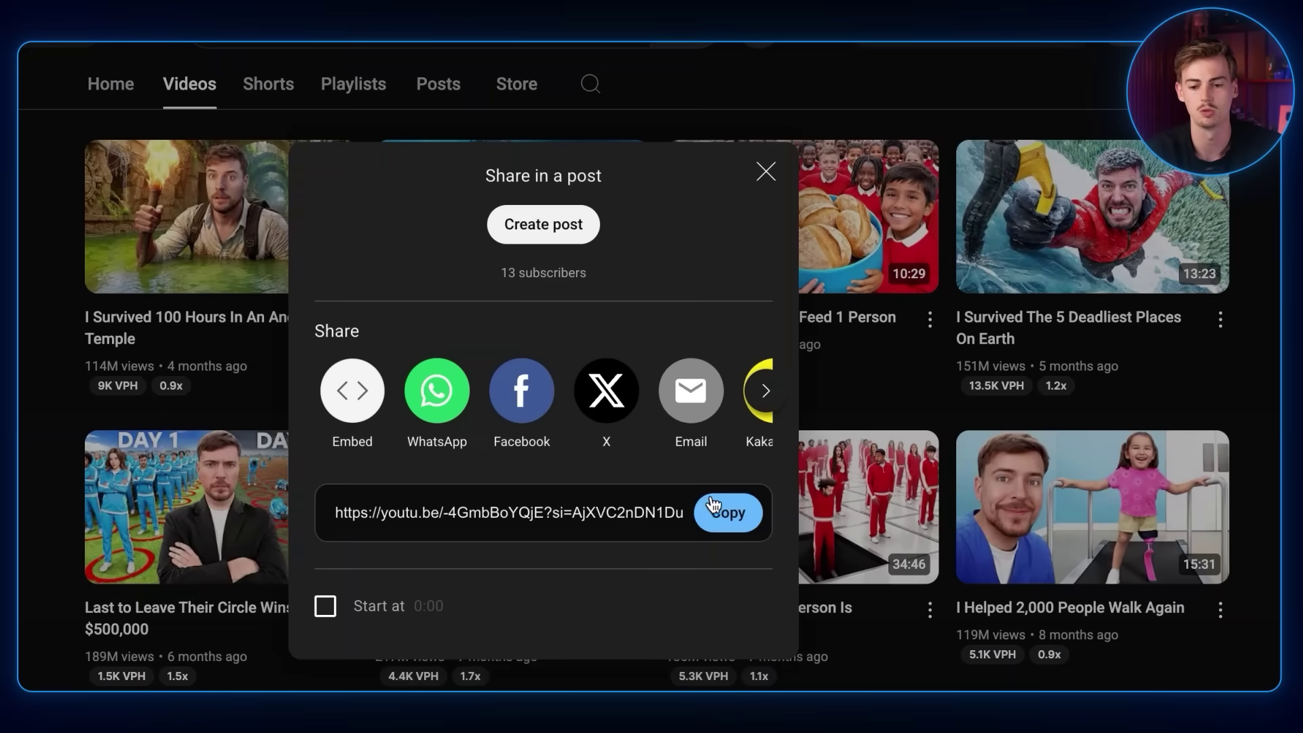
click(569, 337)
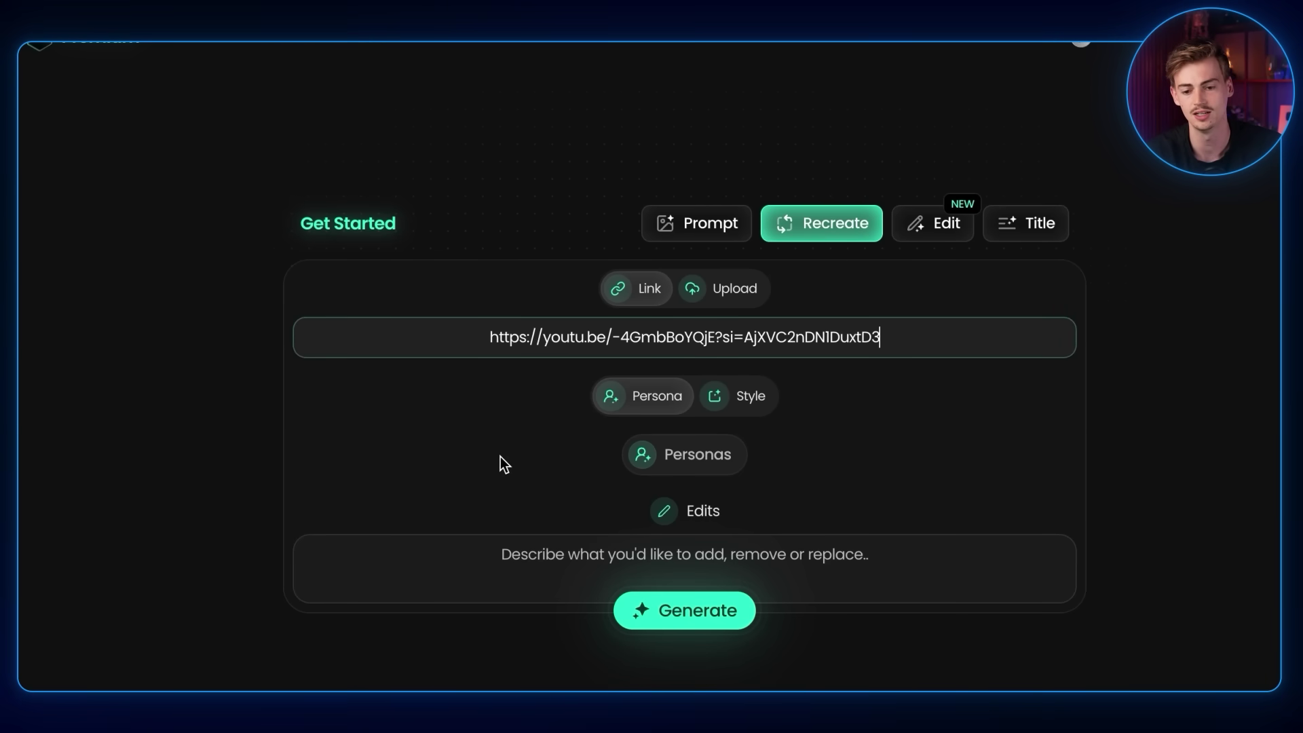
- Recreate the temple thumbnail with the creator's saved persona and load the result into the editor
click(667, 466)
click(617, 330)
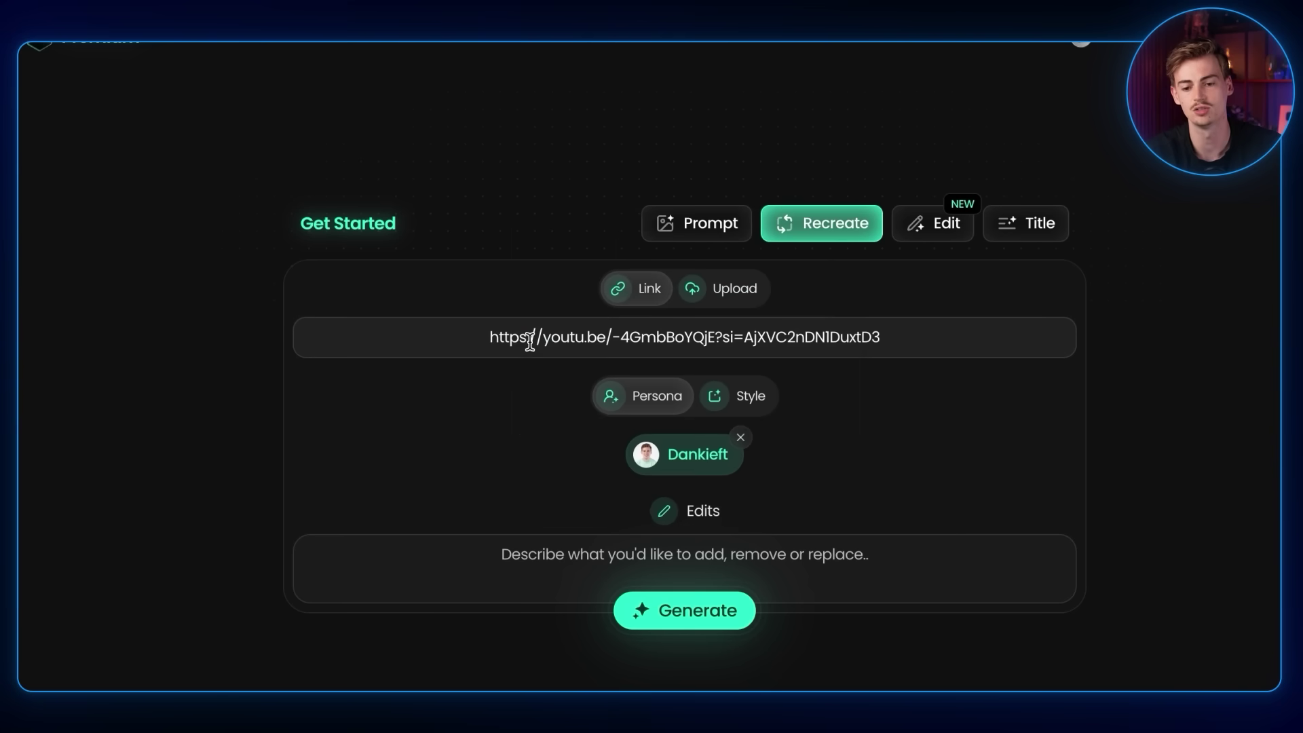
scroll(731, 414, down, 1)
scroll(690, 570, down, 2)
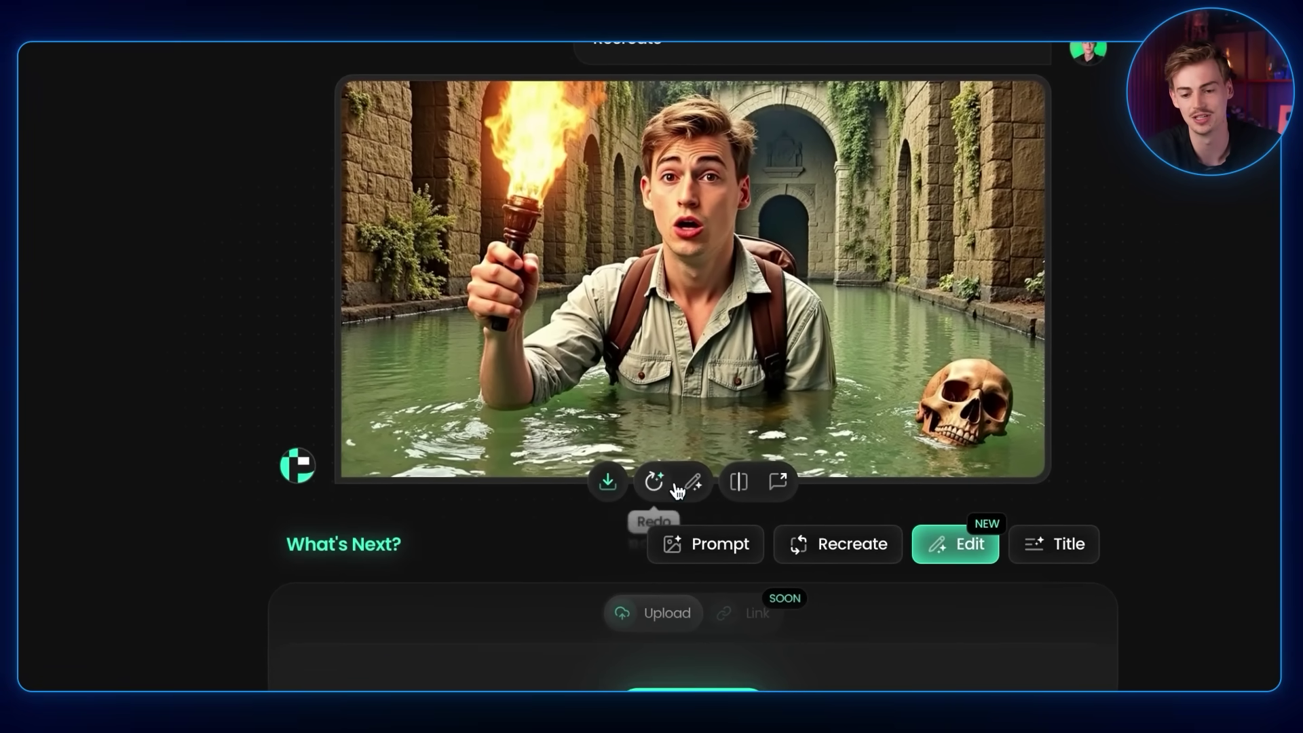
click(696, 480)
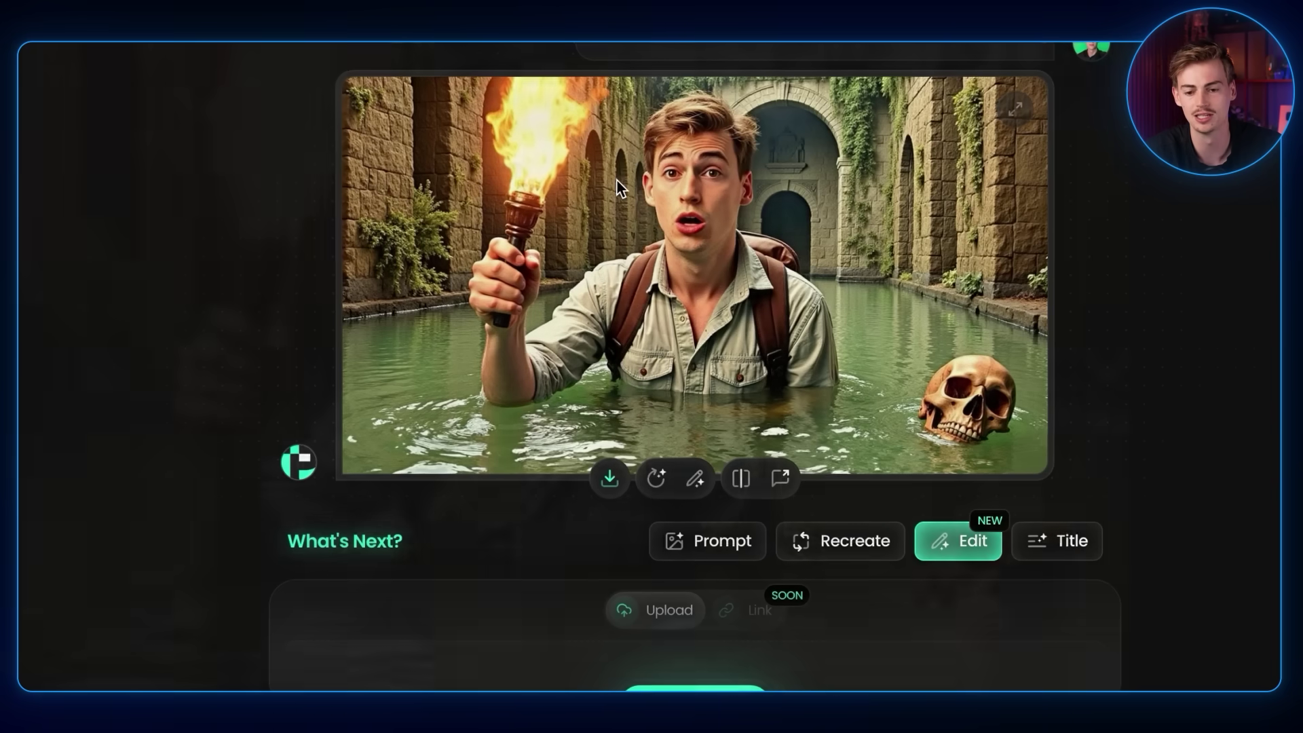
- Edit the thumbnail with a pasted description smearing wet mud across the man's face and neck
click(616, 179)
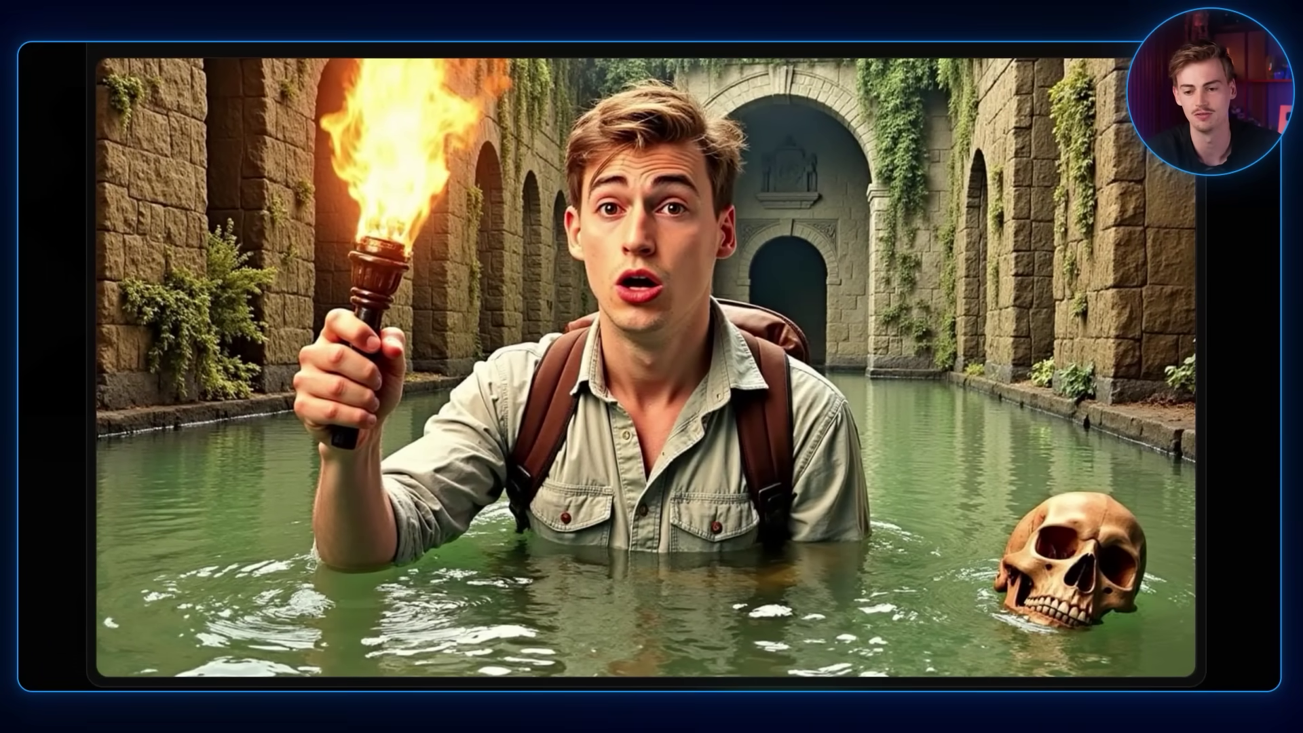
click(688, 387)
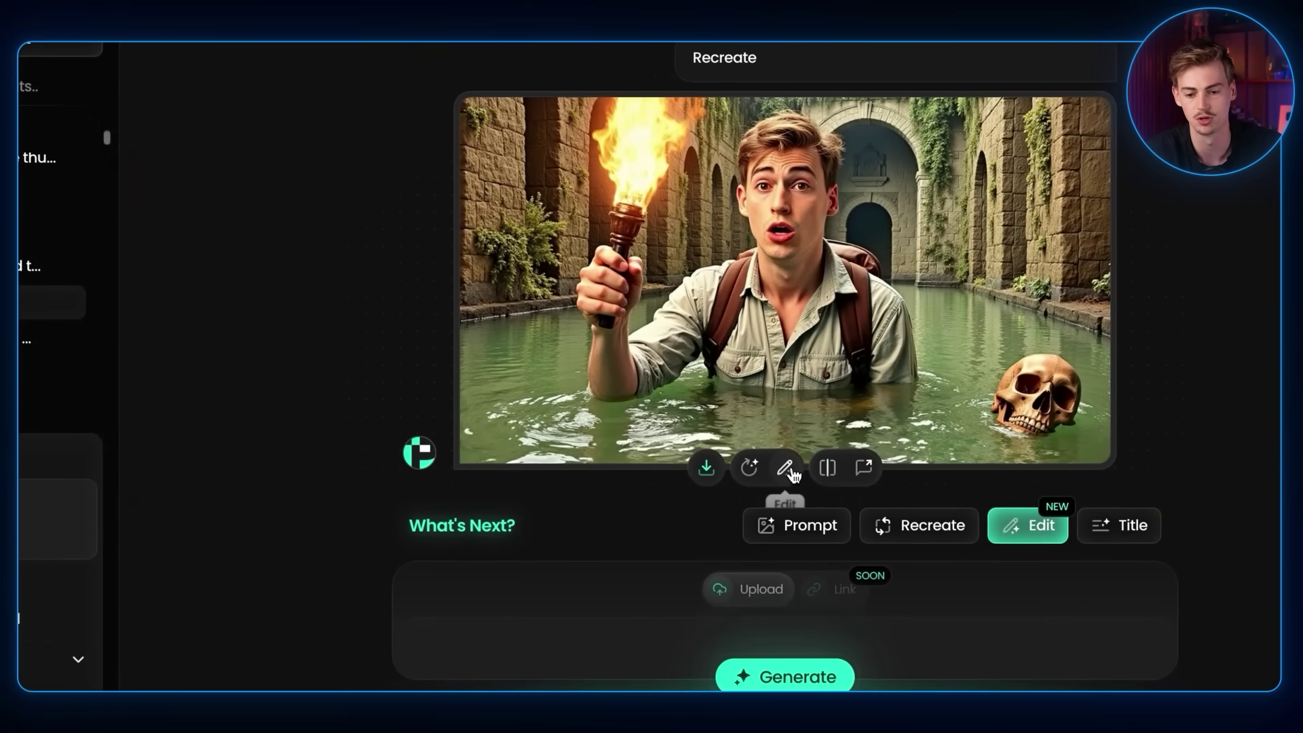
click(784, 470)
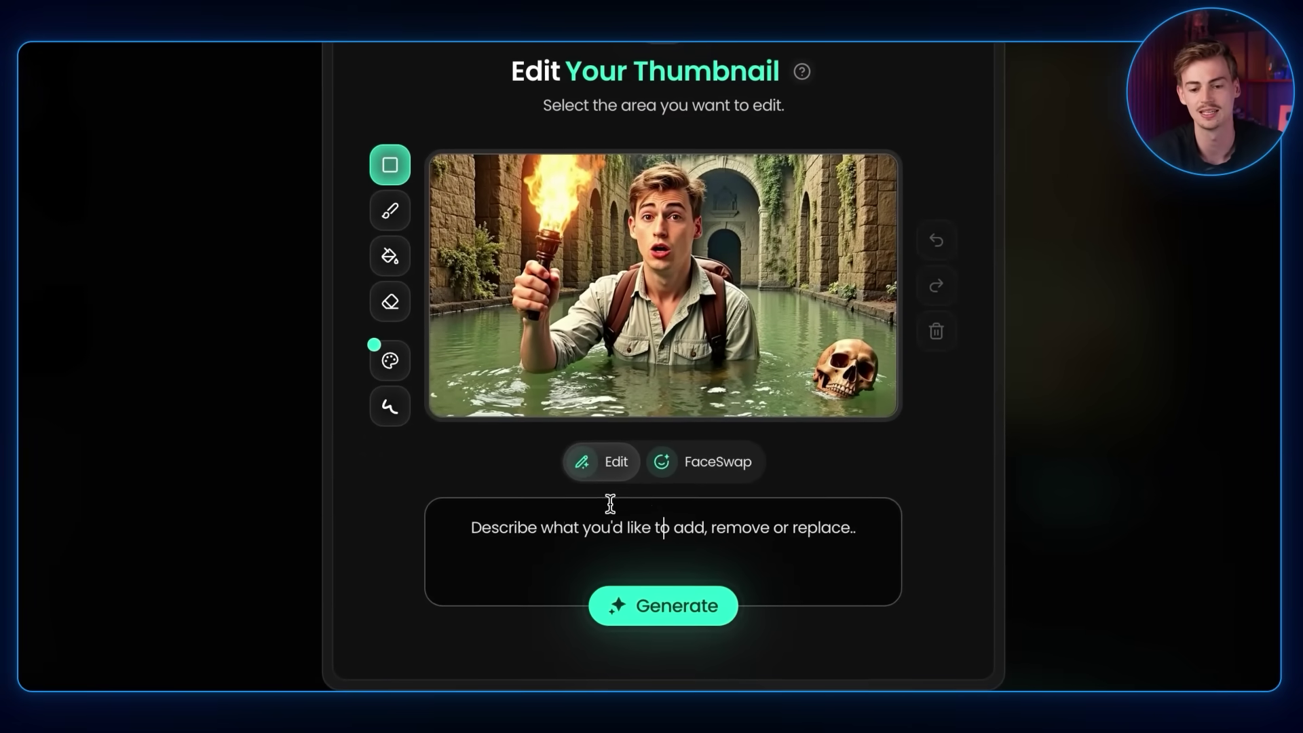
click(457, 527)
text(Add realistic patches of wet dirt and smudged mud to his face and neck. The mud should look unevenly smeared, with natural streaks from sweat and water, especially along his cheekbones, forehead, and jawline.)
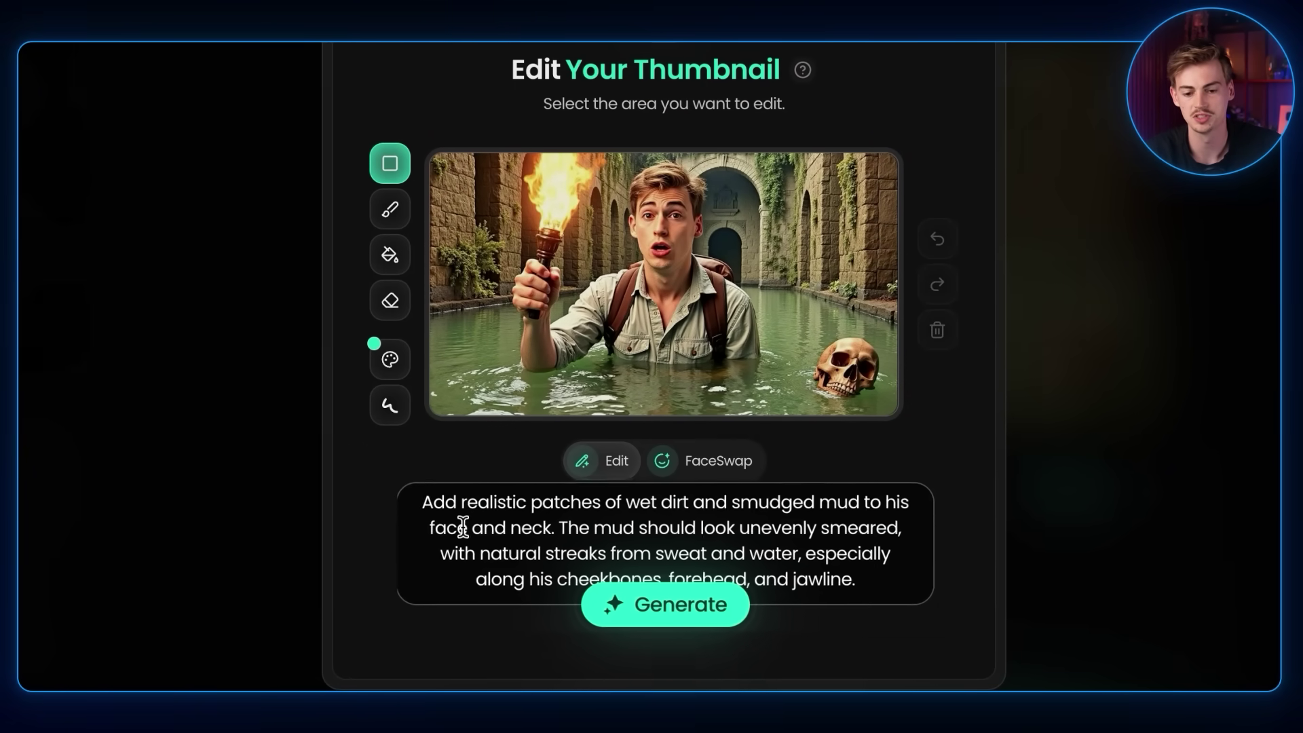
drag(400, 485, 569, 490)
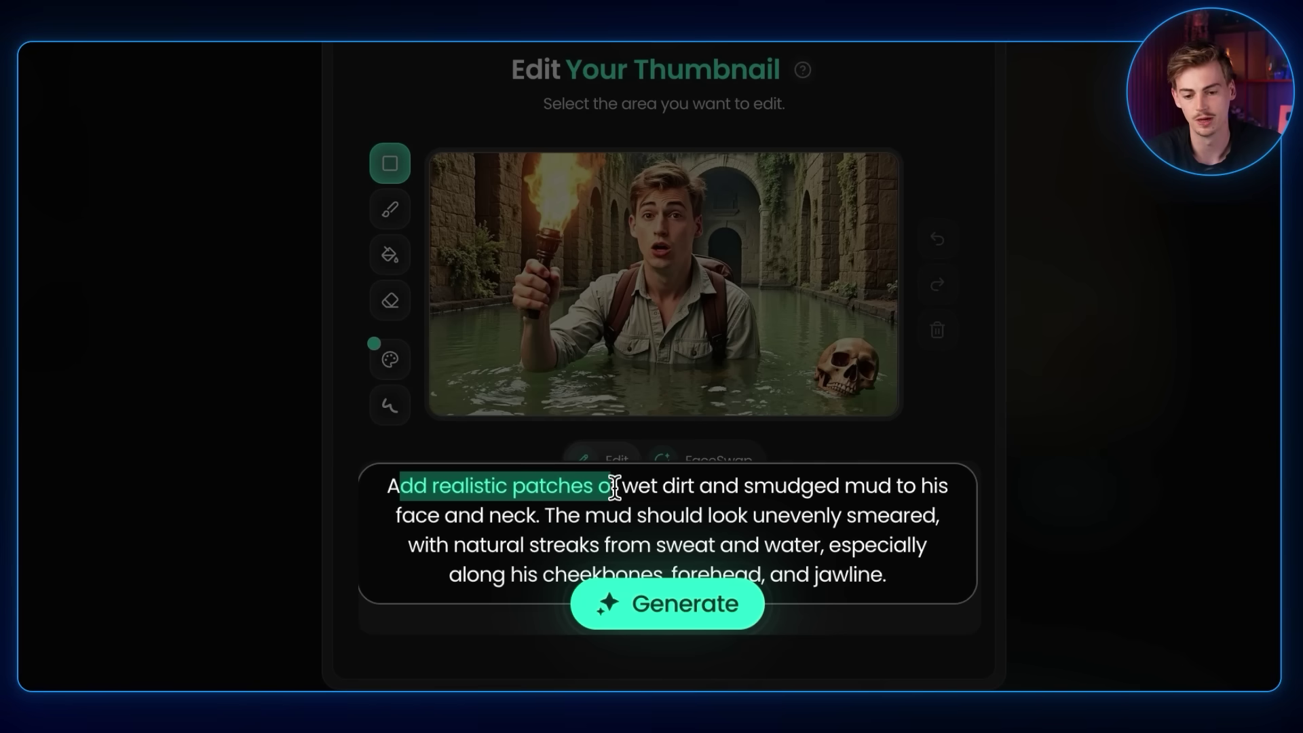
drag(774, 486, 836, 487)
drag(425, 524, 459, 516)
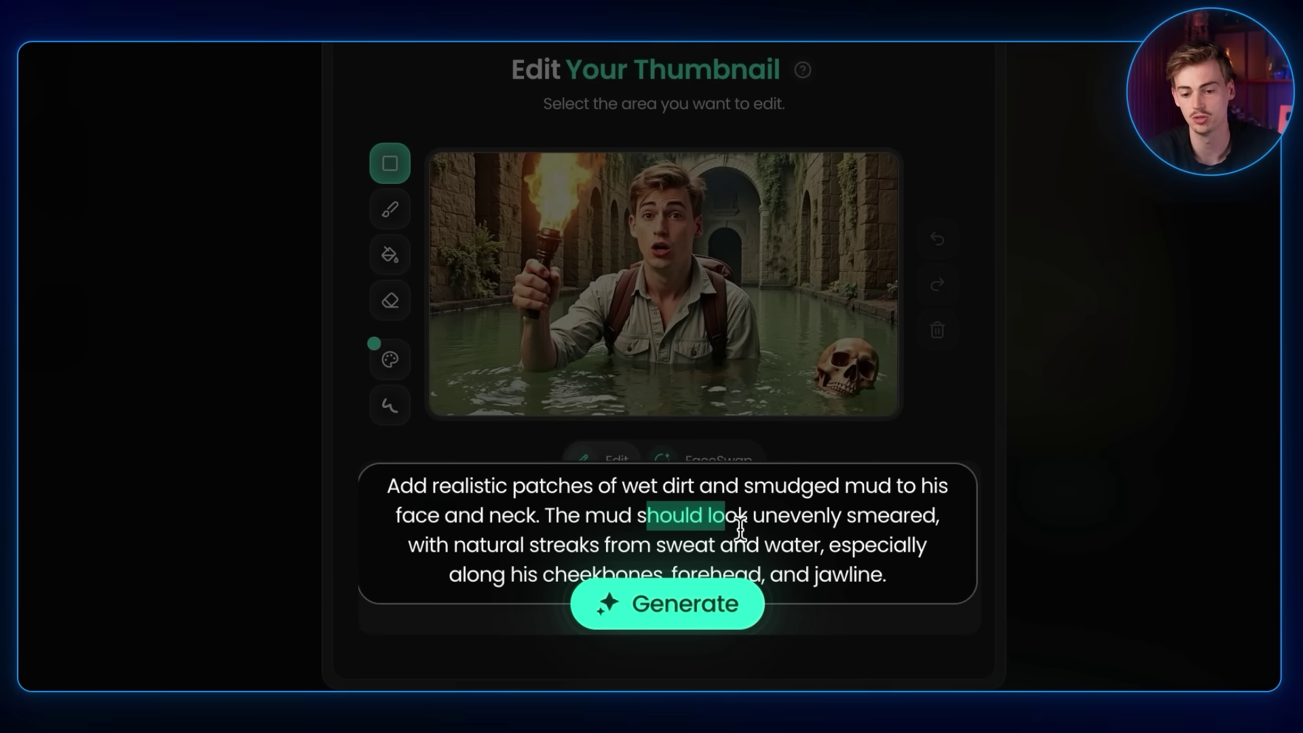
click(578, 546)
- Review the muddied result enlarged and reopen the editor to mark the skull area
scroll(597, 548, down, 1)
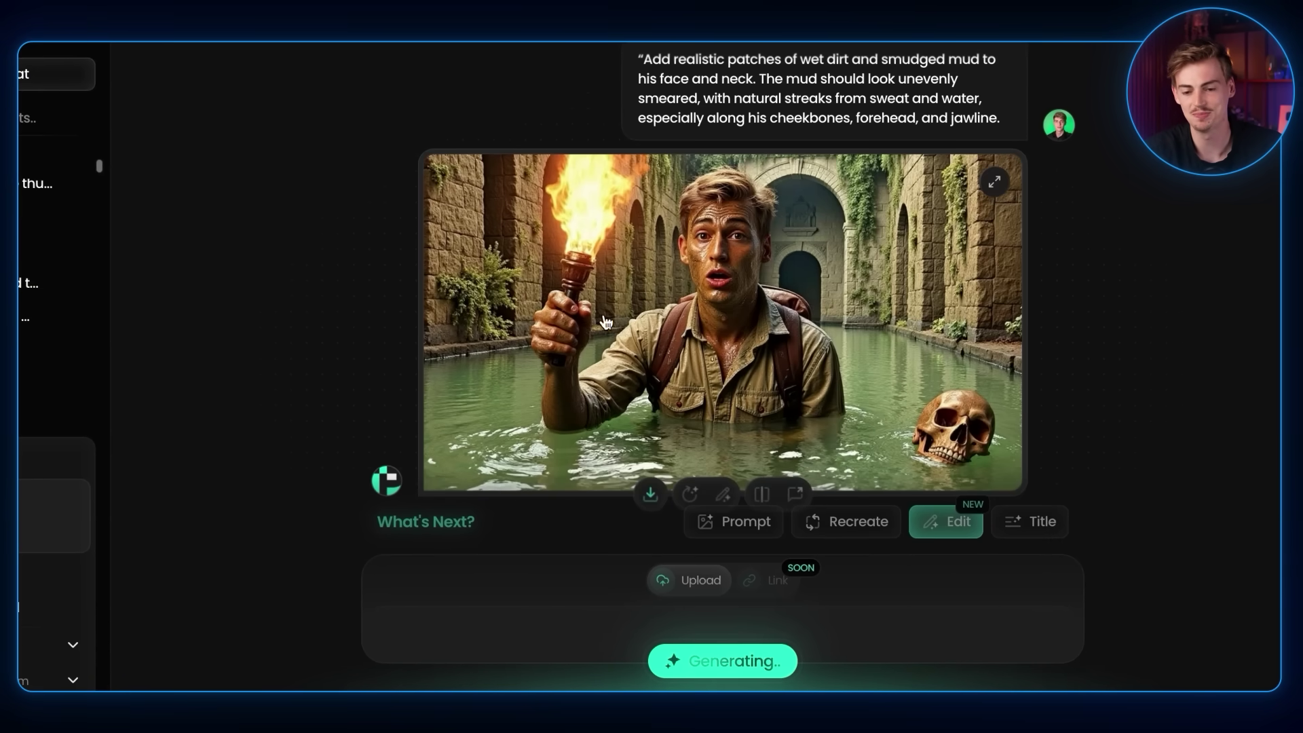
click(784, 274)
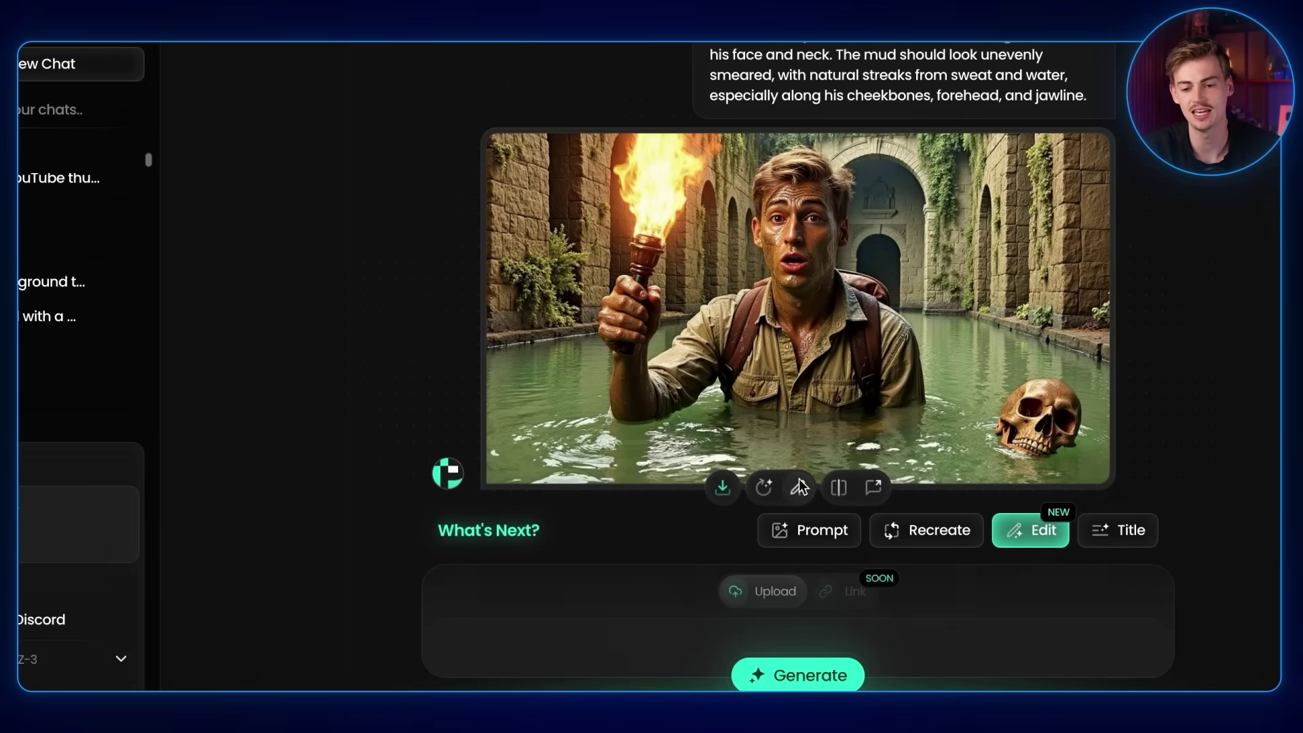
click(799, 487)
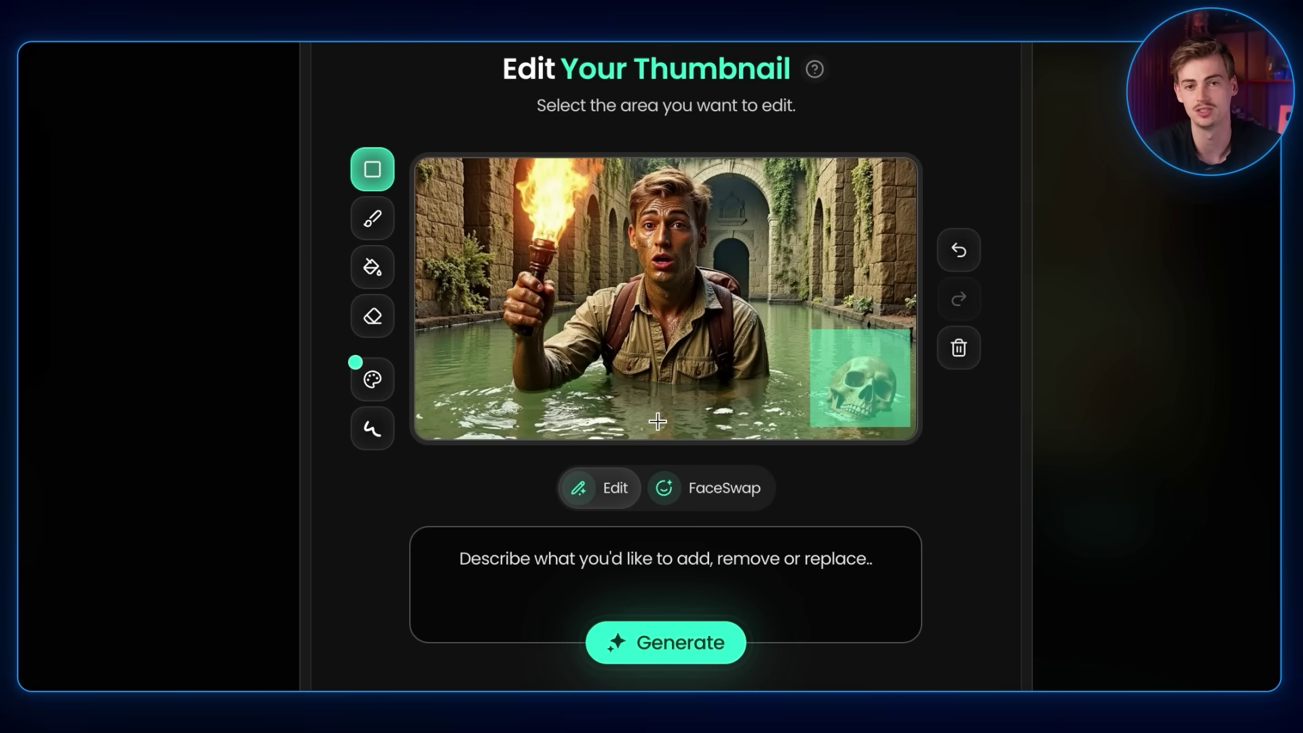
- Replace the marked skull with a cracked, mossy golden idol head half-submerged in water
text(Replace skull with a tilted golden idol head, half-submerged in water. Make it cracked, rusted, and weathered with moss. Add ripples overlapping the surface, reflections, and faint torchlight glints for a cinematic look.)
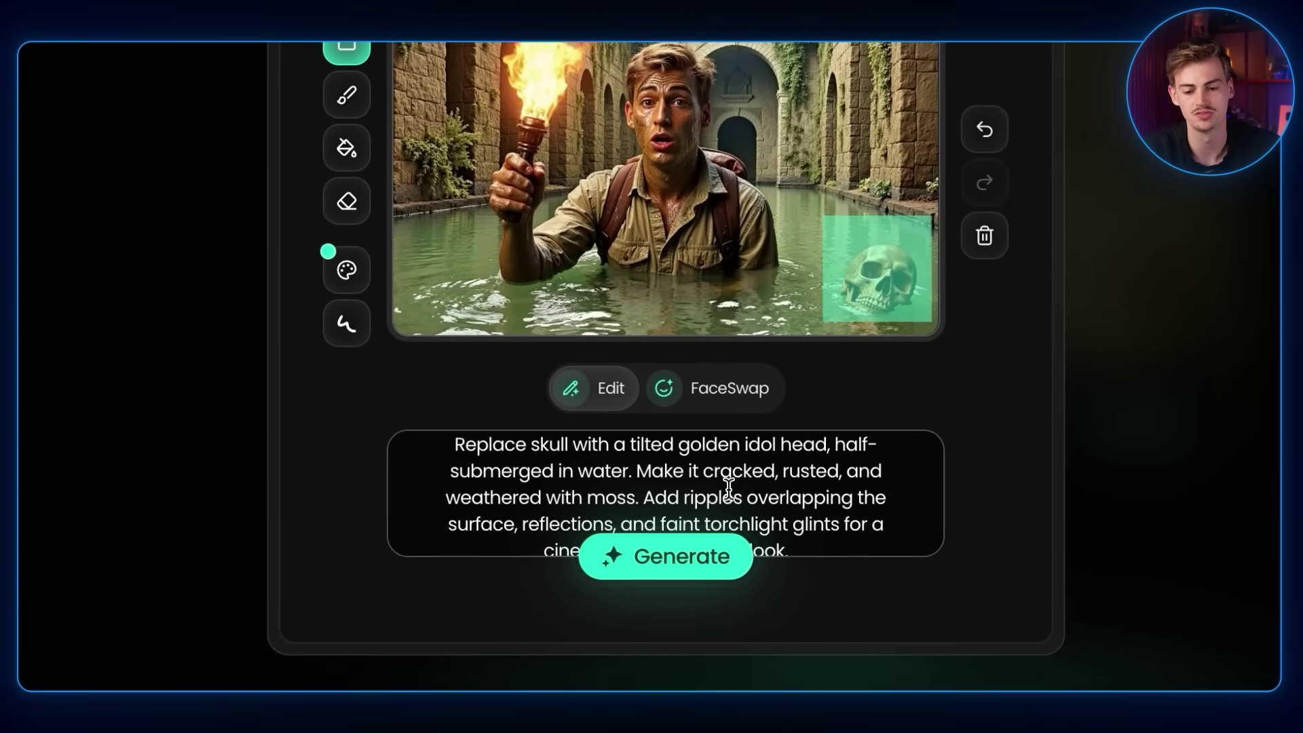
scroll(703, 541, down, 1)
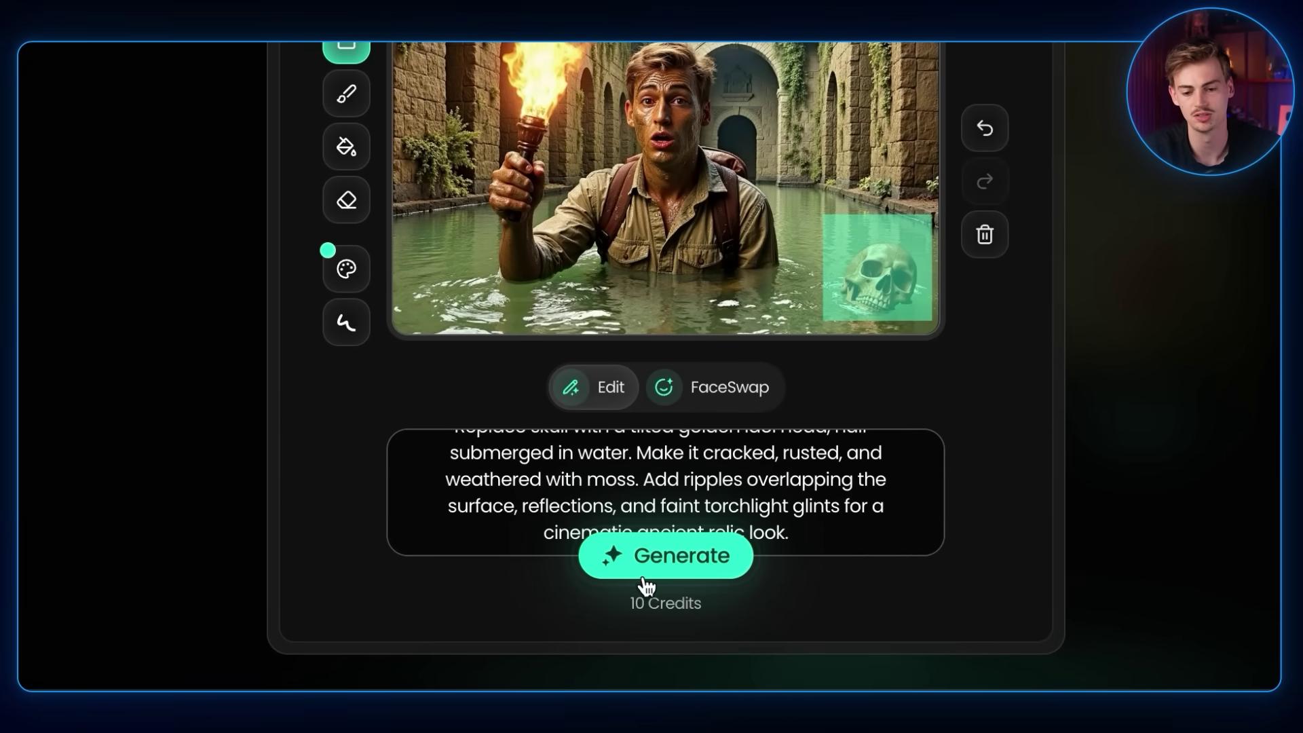
click(647, 573)
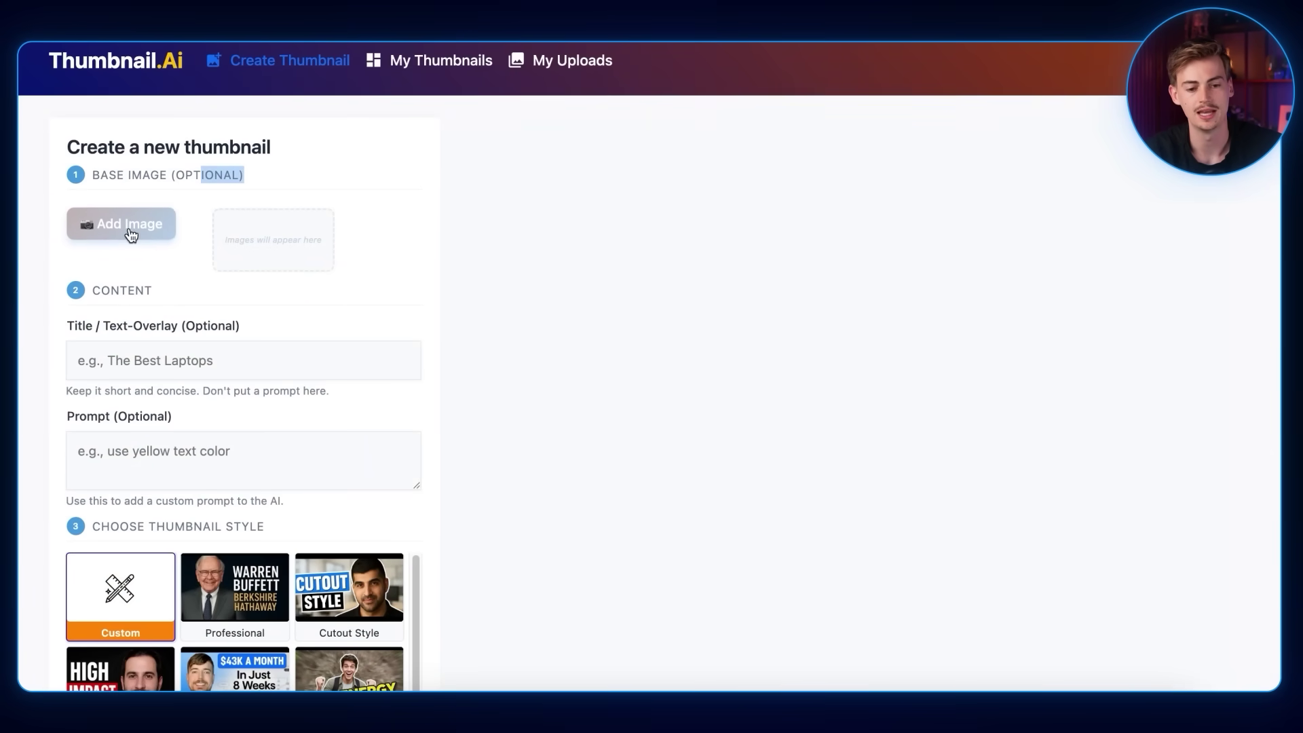
- Upload maxresdefault (11).jpg and Untitled-1 (1).png from Downloads as Thumbnail.AI base images
click(116, 228)
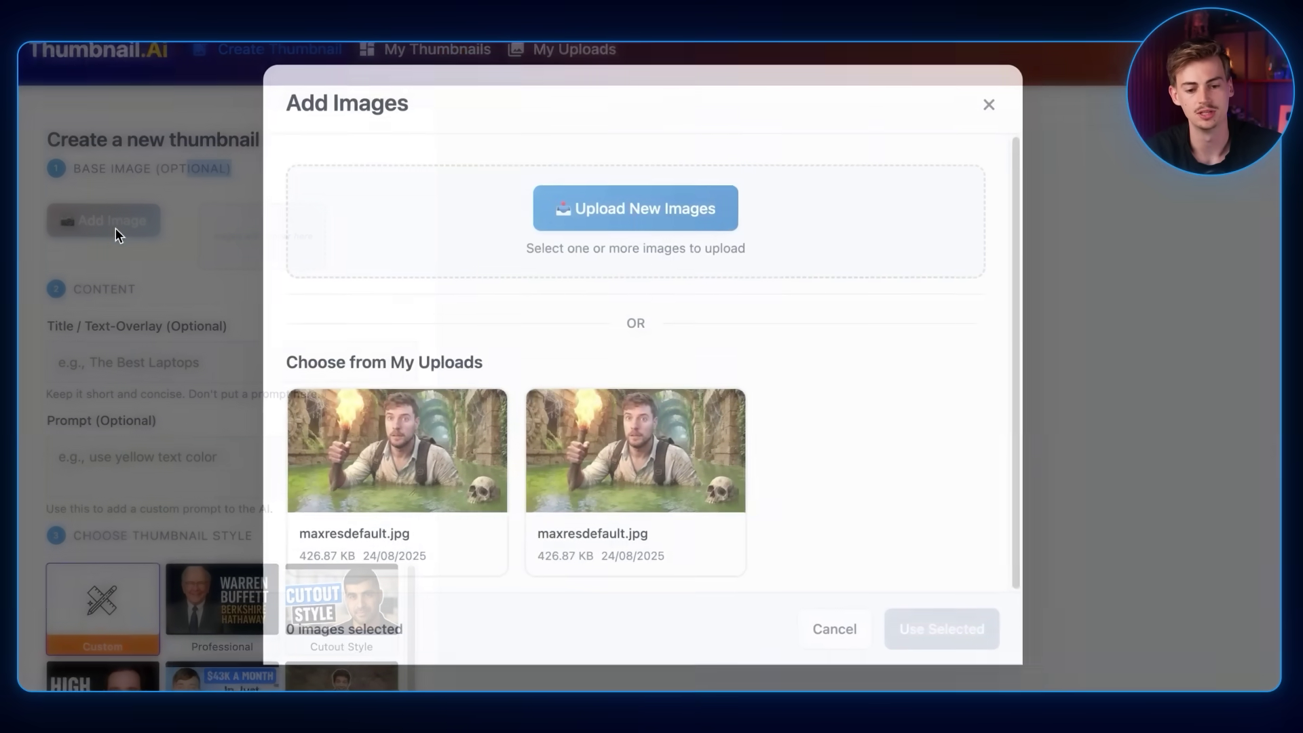
click(626, 259)
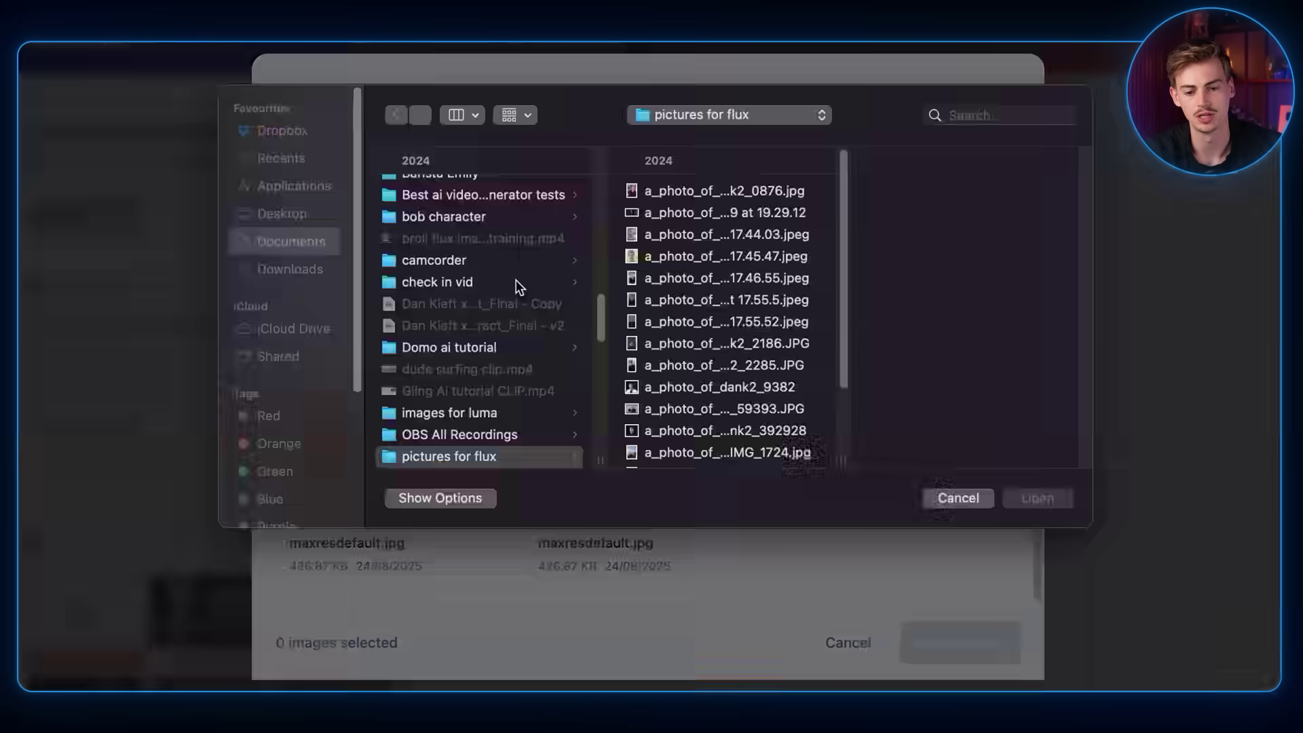
click(292, 265)
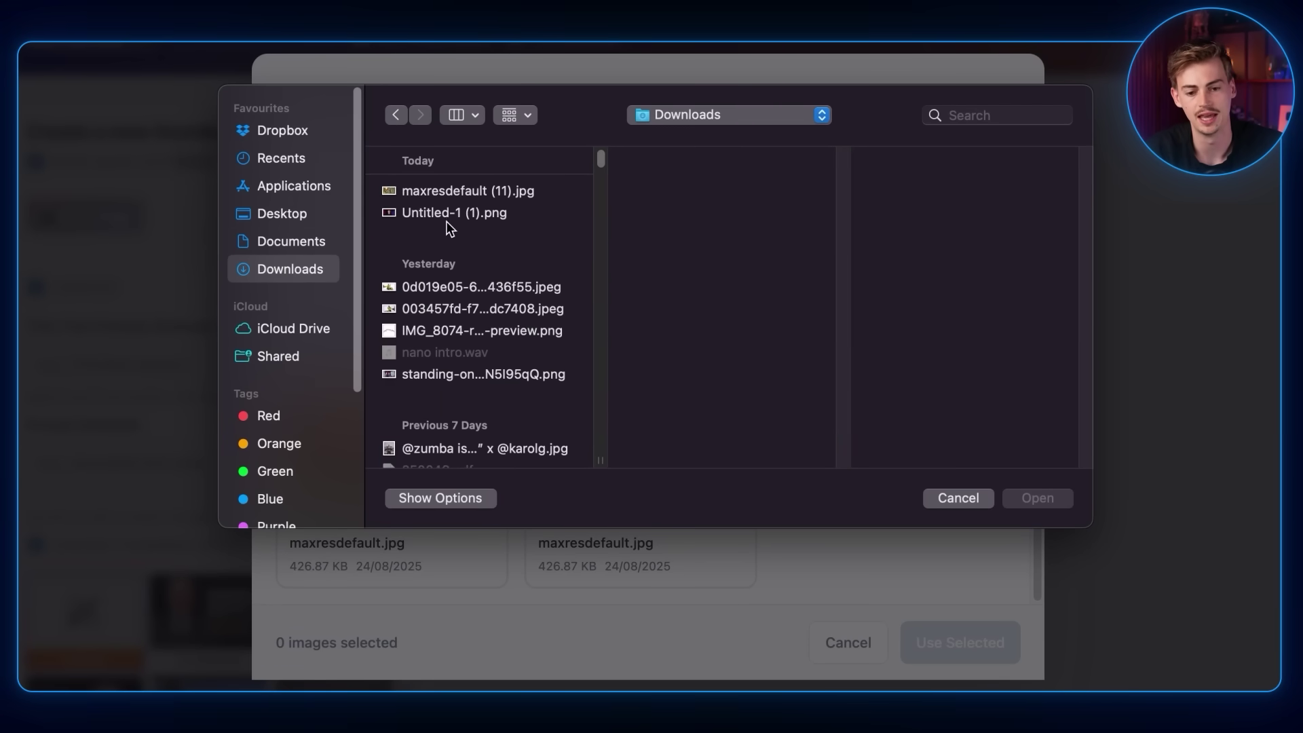
click(449, 190)
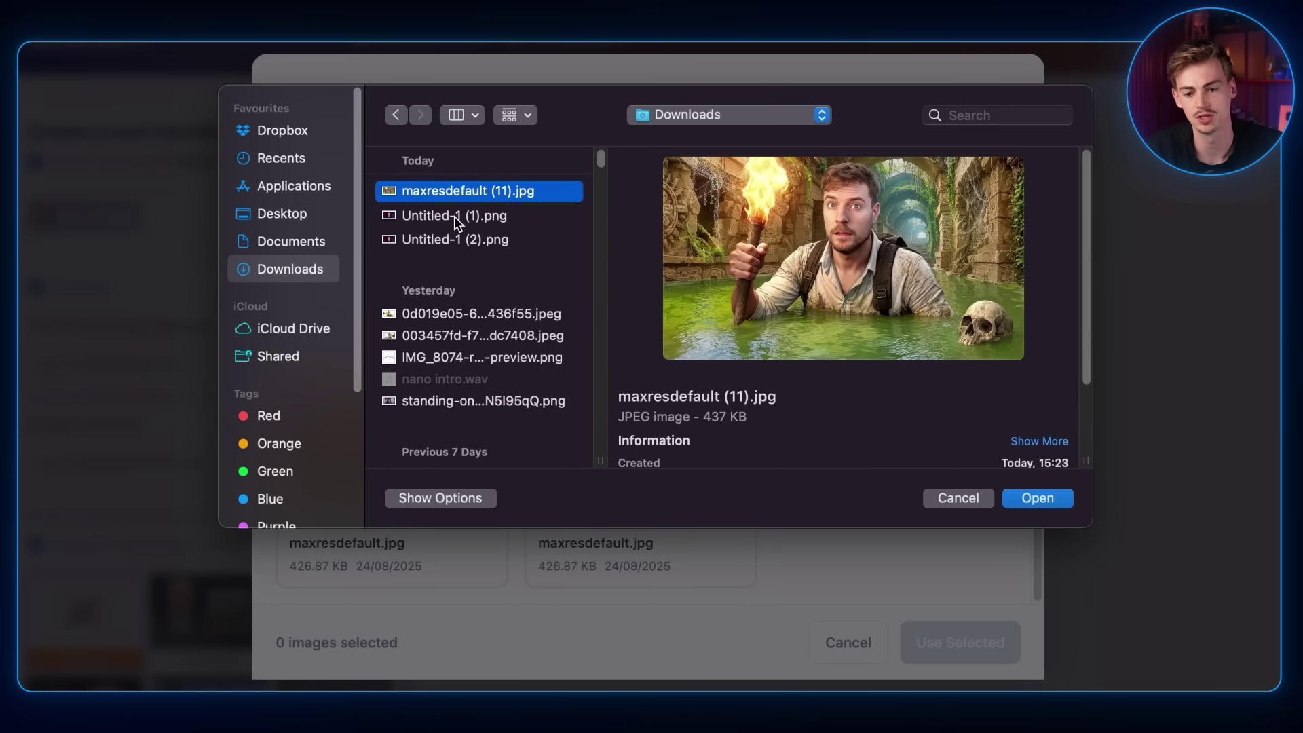
shift+click(506, 217)
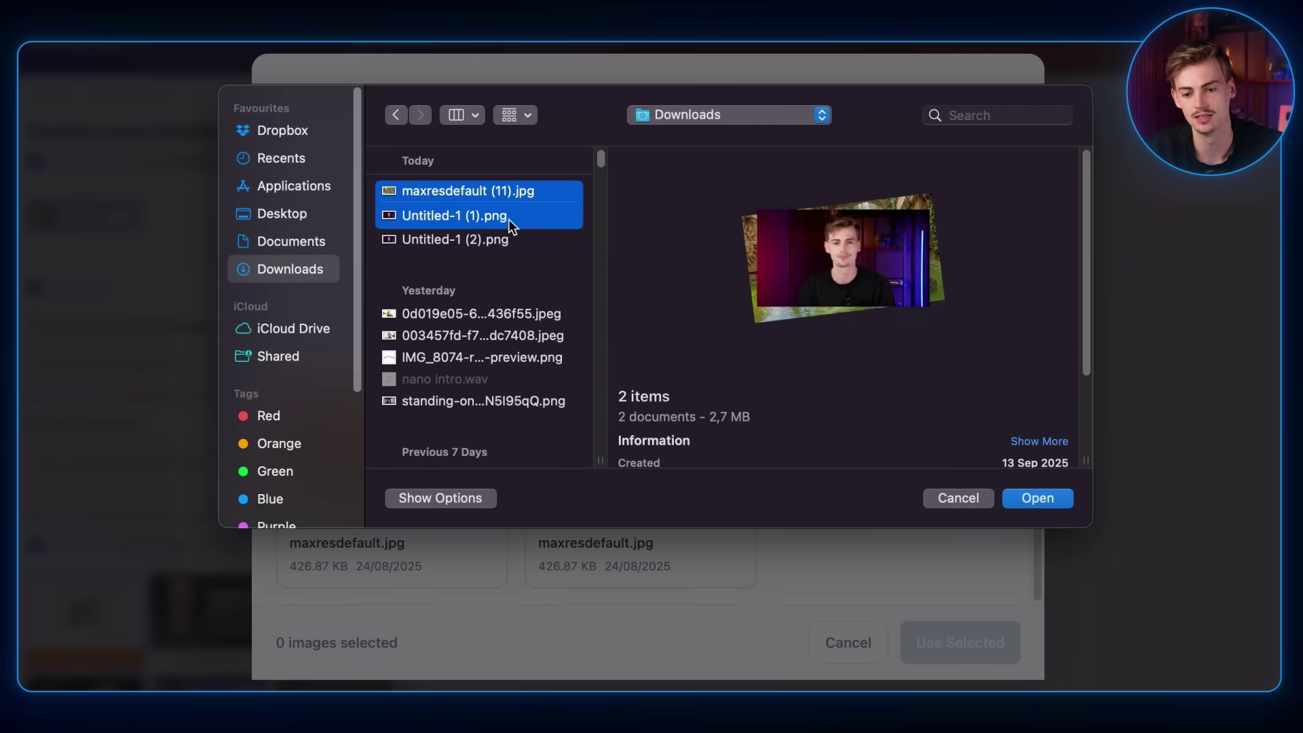
click(1036, 497)
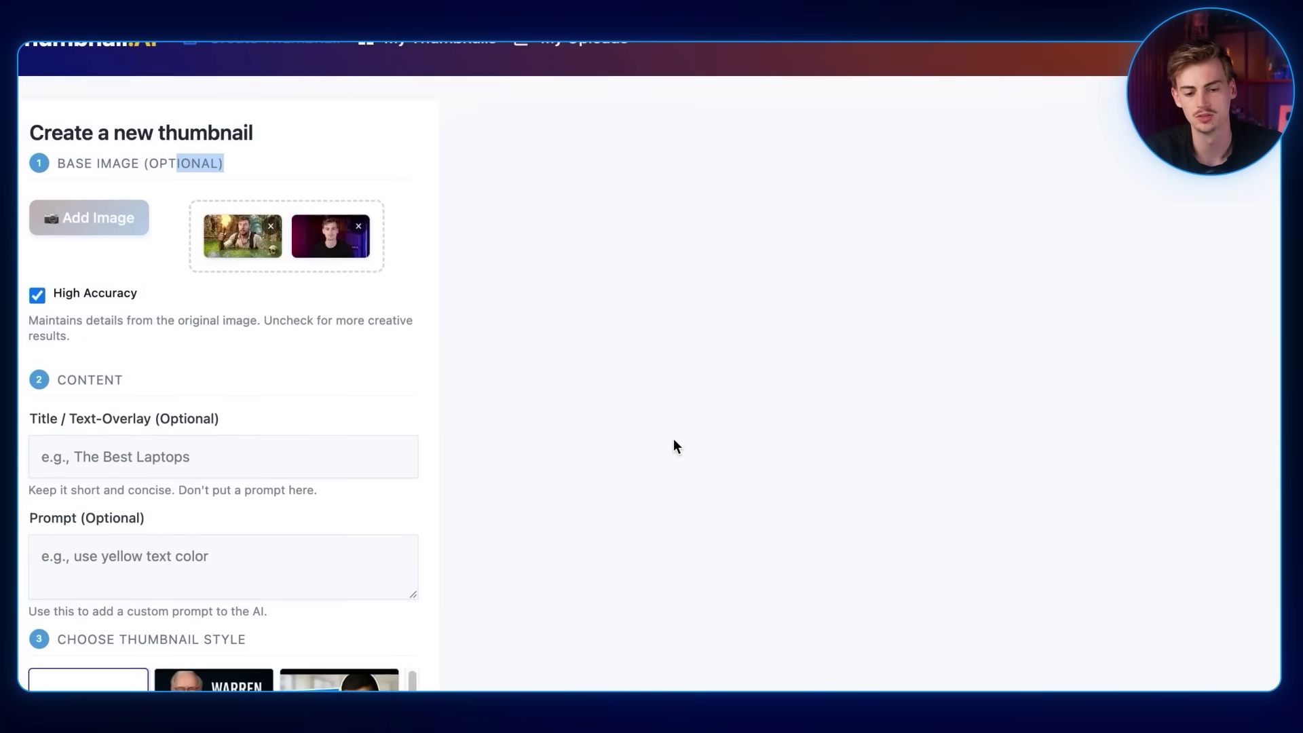
click(94, 440)
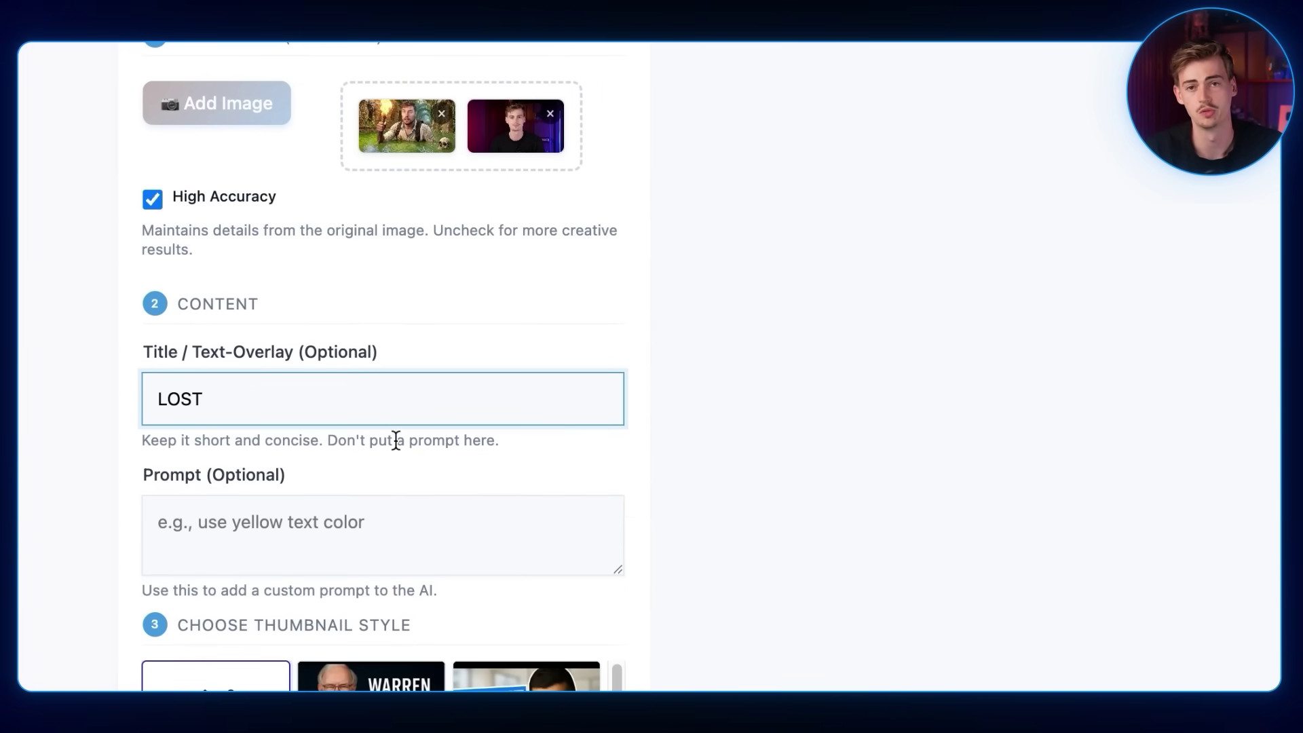
- Paste the temple-water thumbnail prompt into Thumbnail.AI's custom prompt box
scroll(249, 535, down, 3)
click(301, 338)
key(ctrl+v)
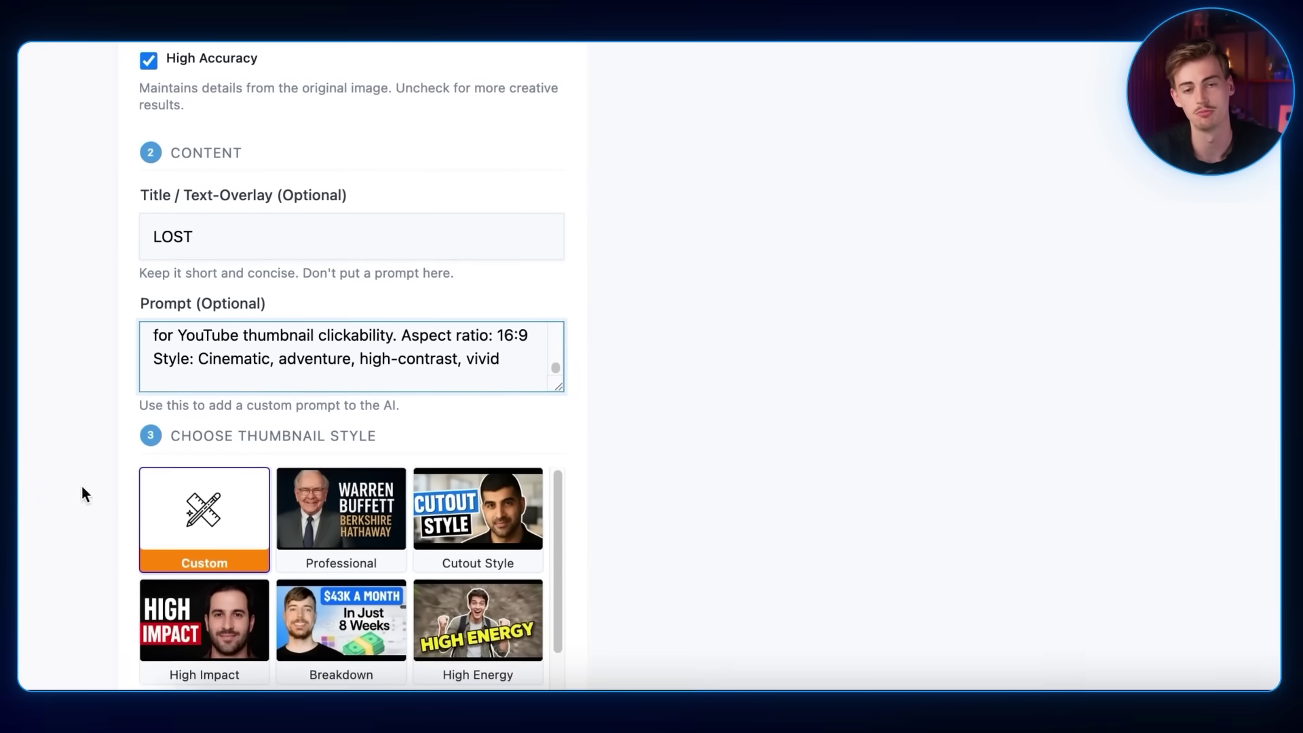
- Set Quality to High, keep 16:9 Landscape, and generate the thumbnails
scroll(275, 450, down, 5)
scroll(194, 376, up, 2)
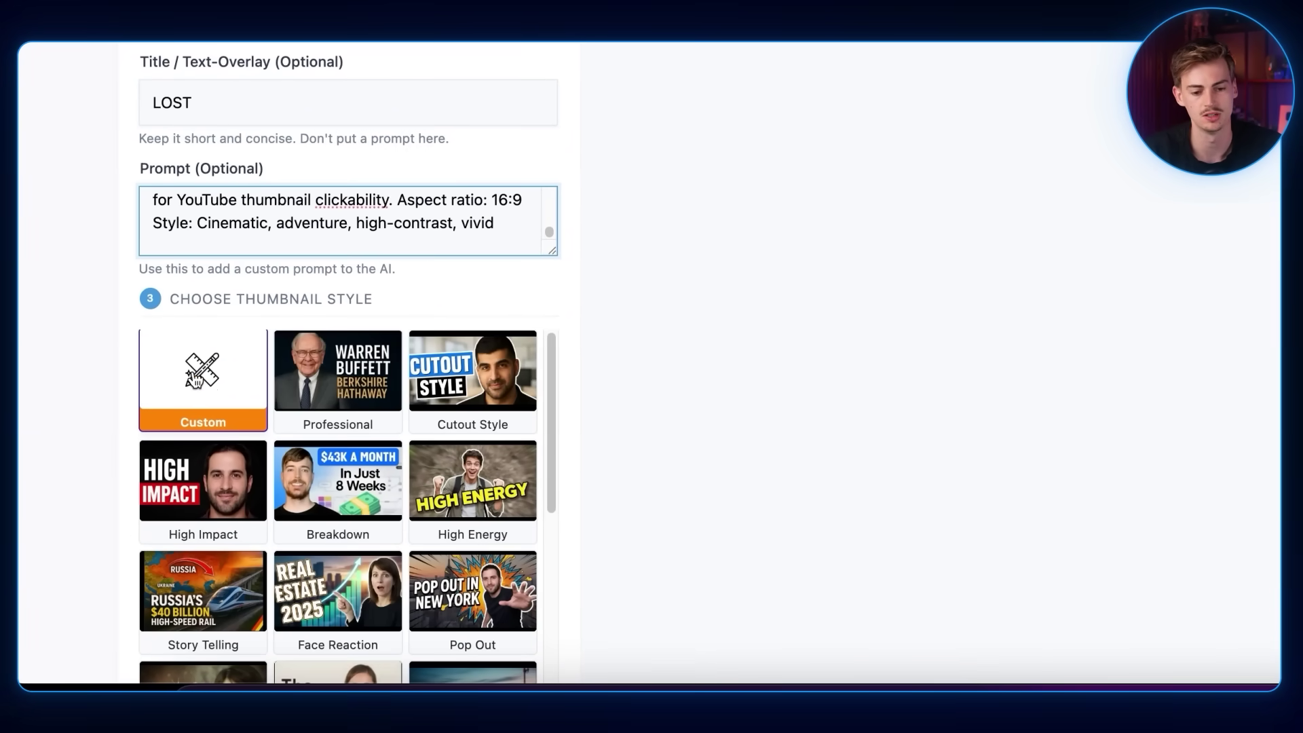
scroll(122, 398, down, 10)
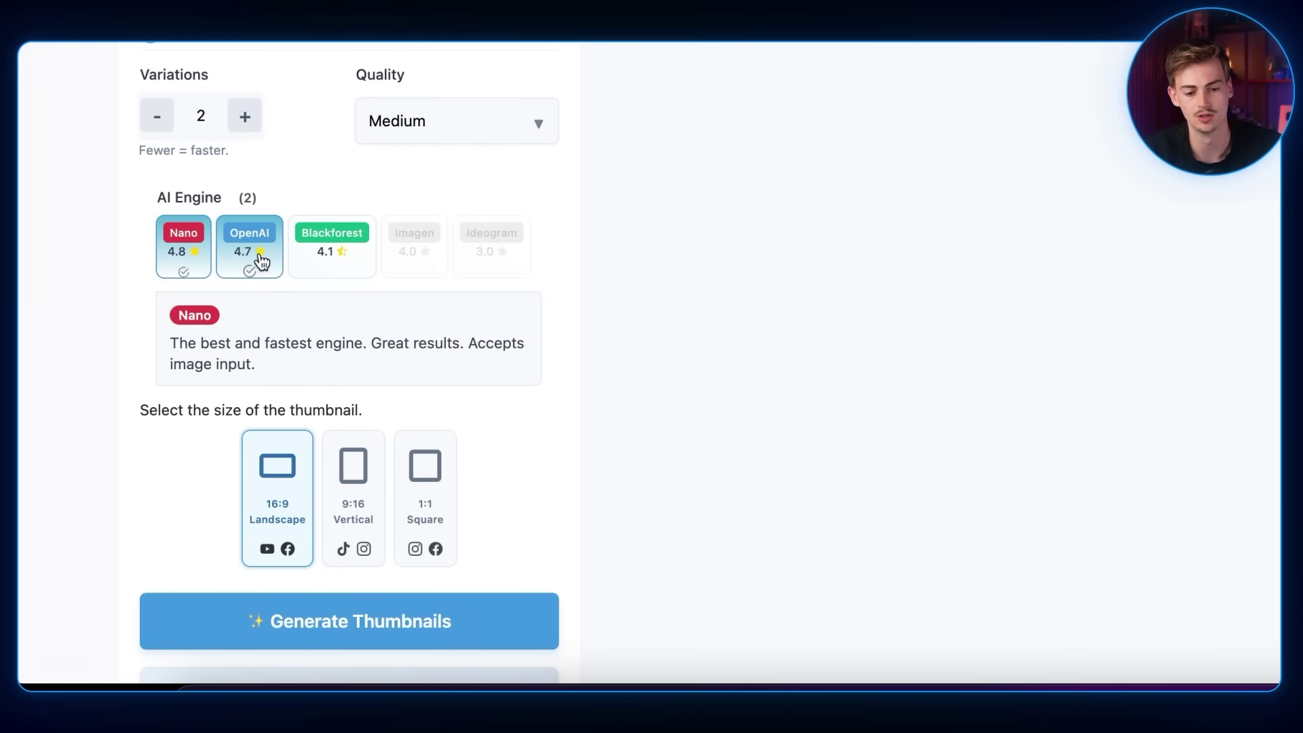
click(420, 114)
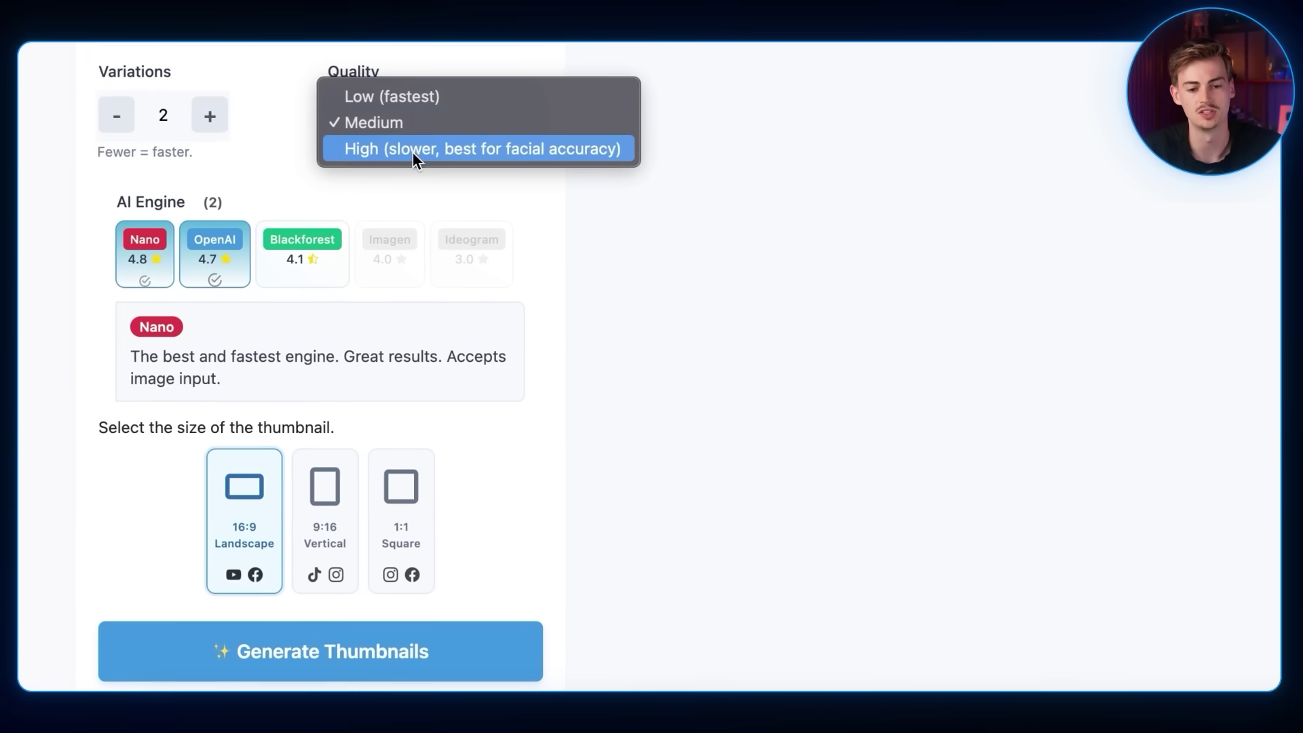
click(414, 149)
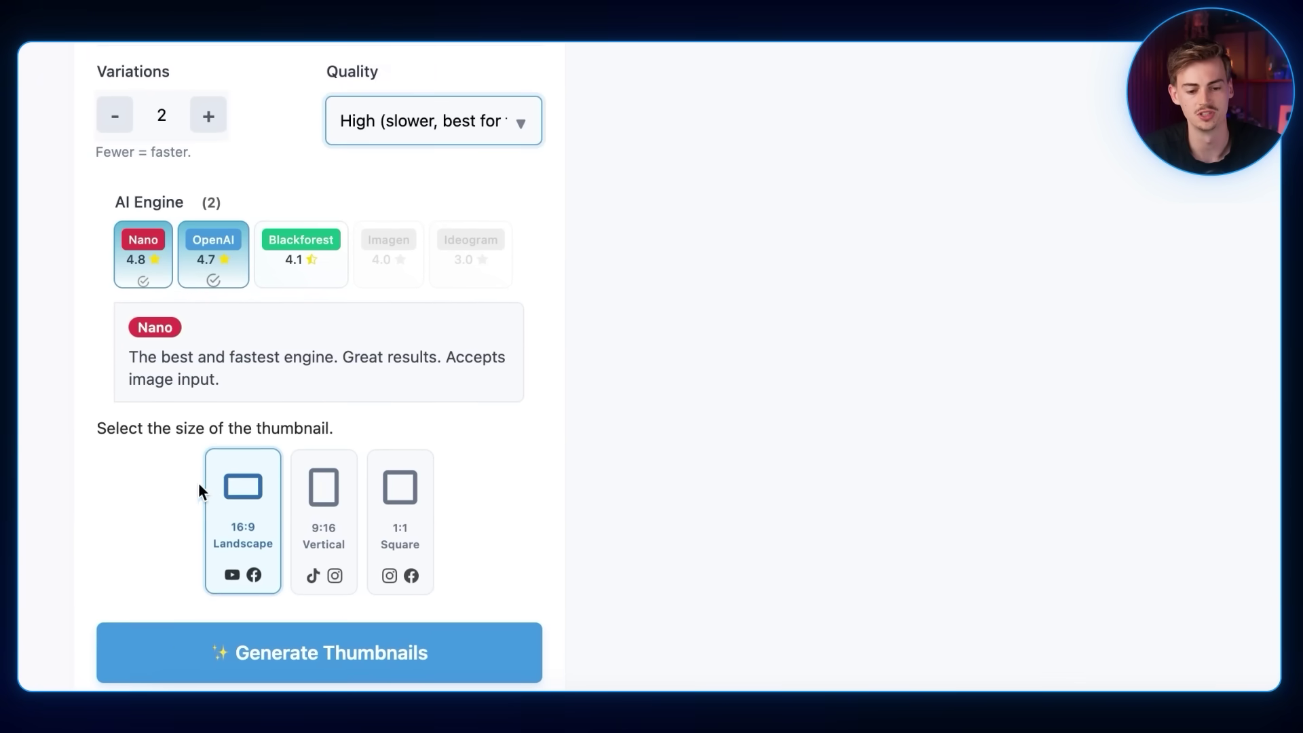
click(221, 648)
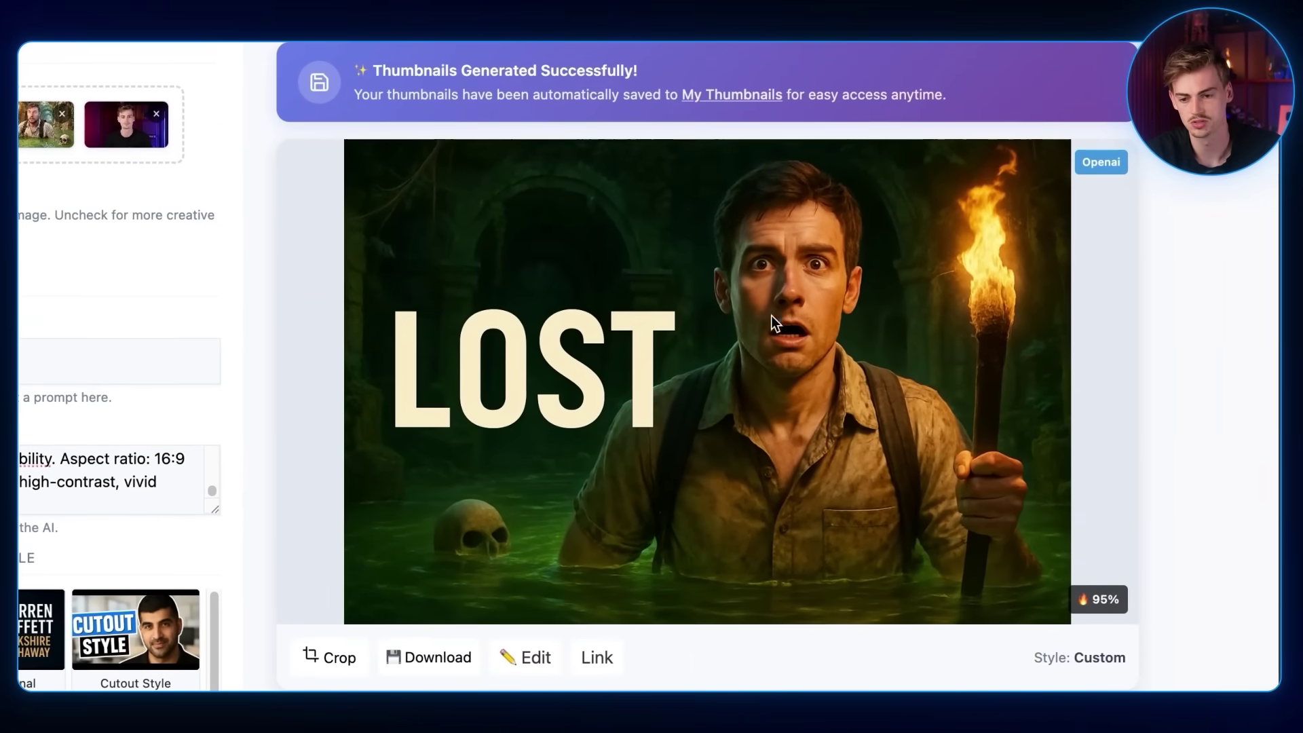
scroll(540, 247, down, 1)
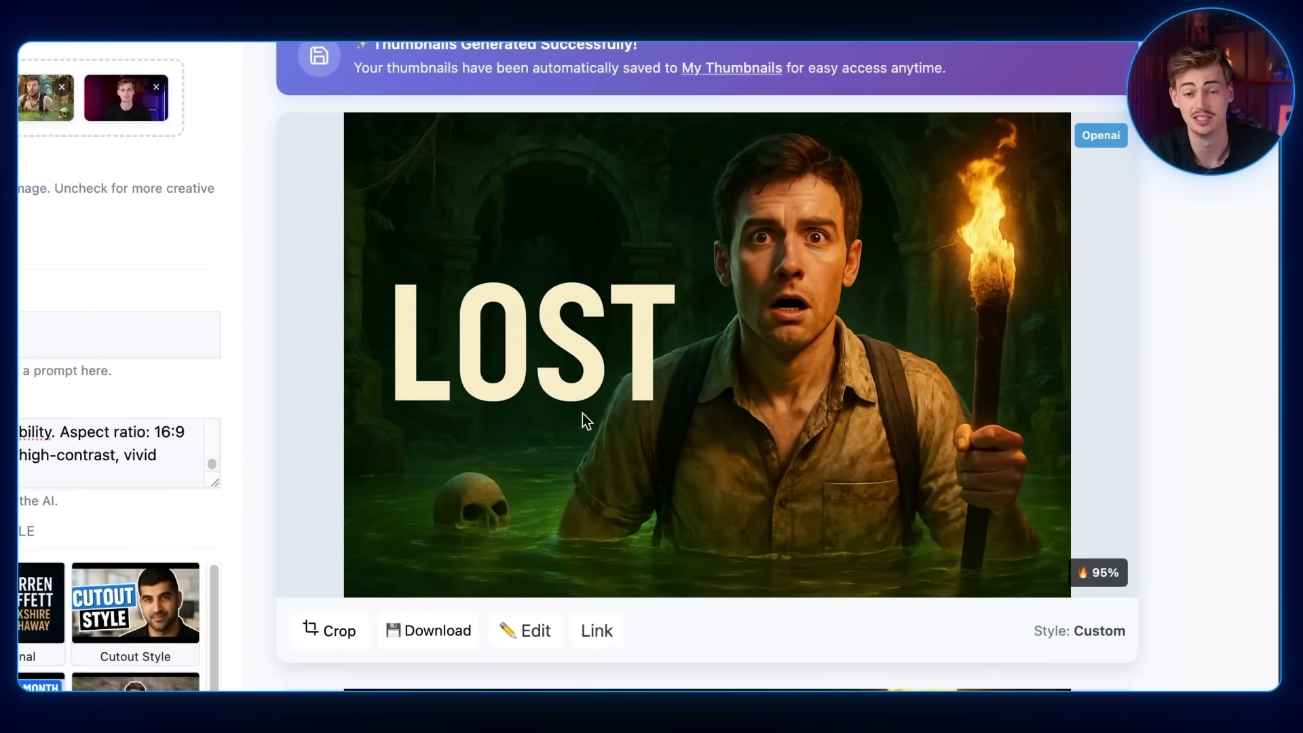
scroll(589, 418, down, 6)
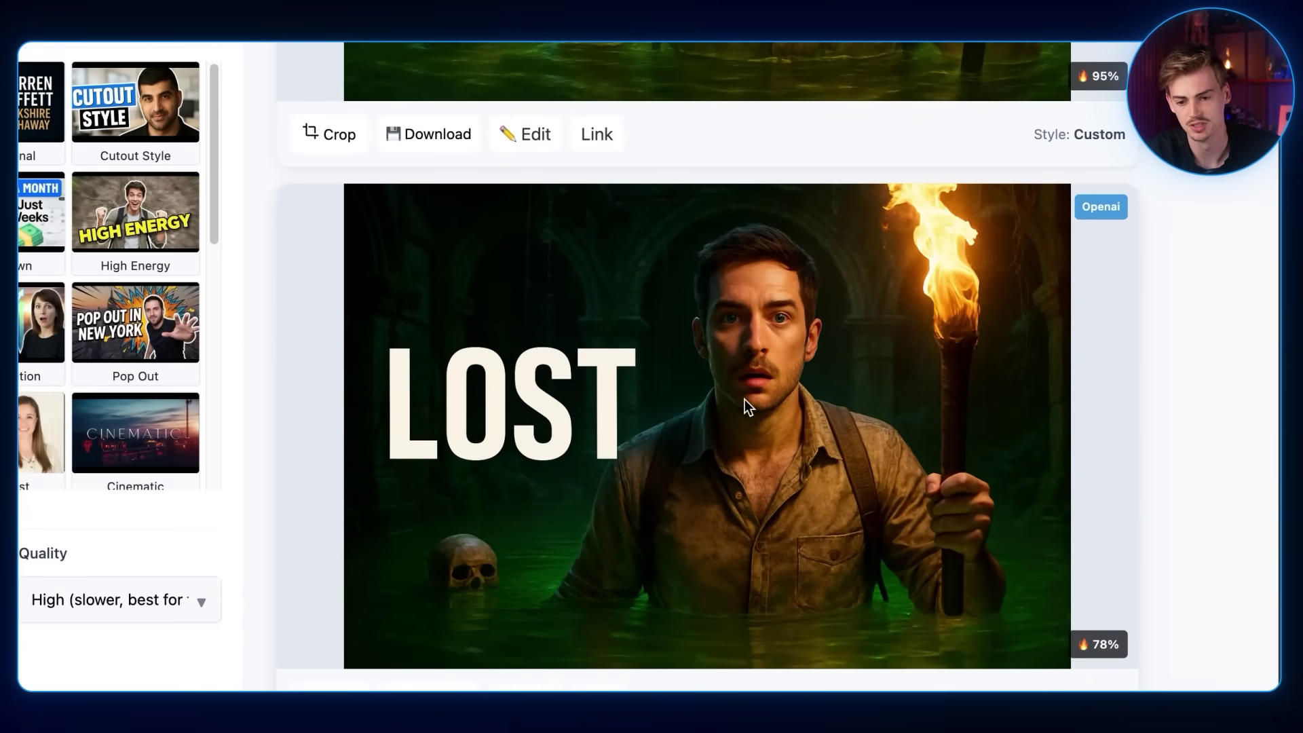
scroll(744, 398, up, 6)
scroll(798, 258, down, 14)
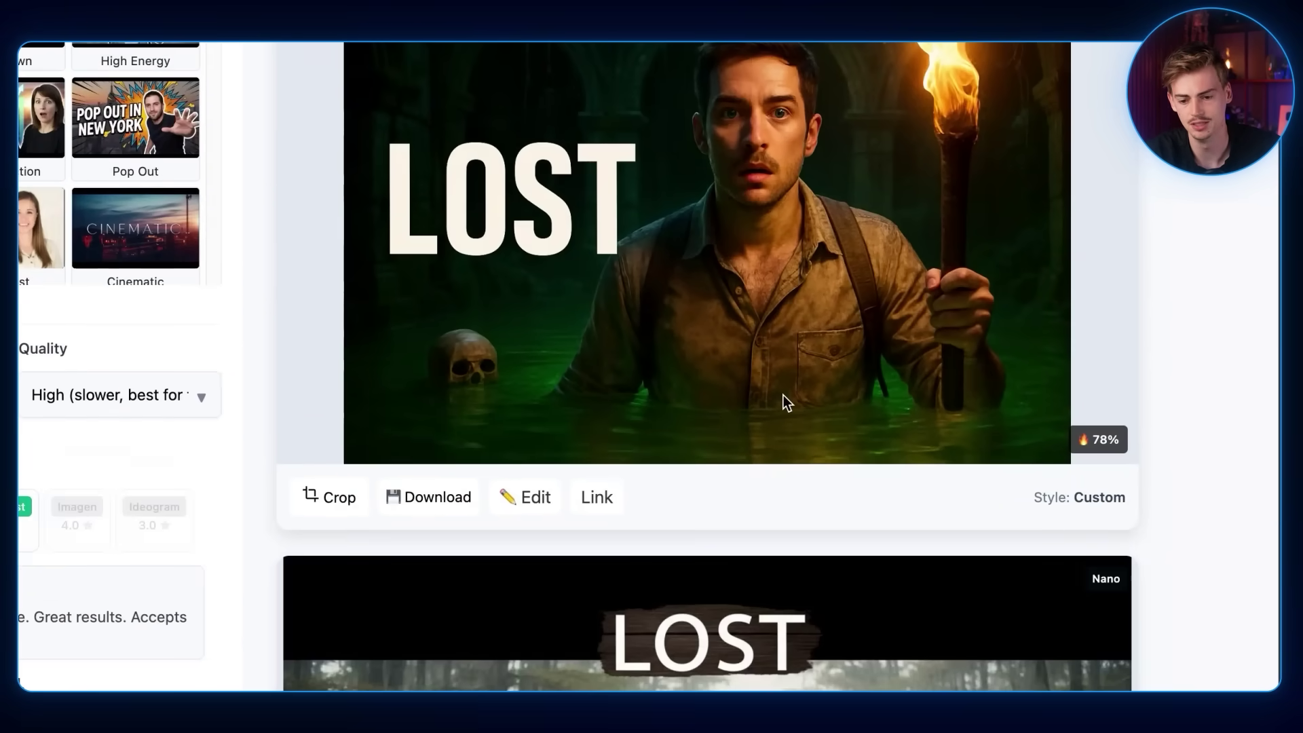
scroll(743, 453, up, 4)
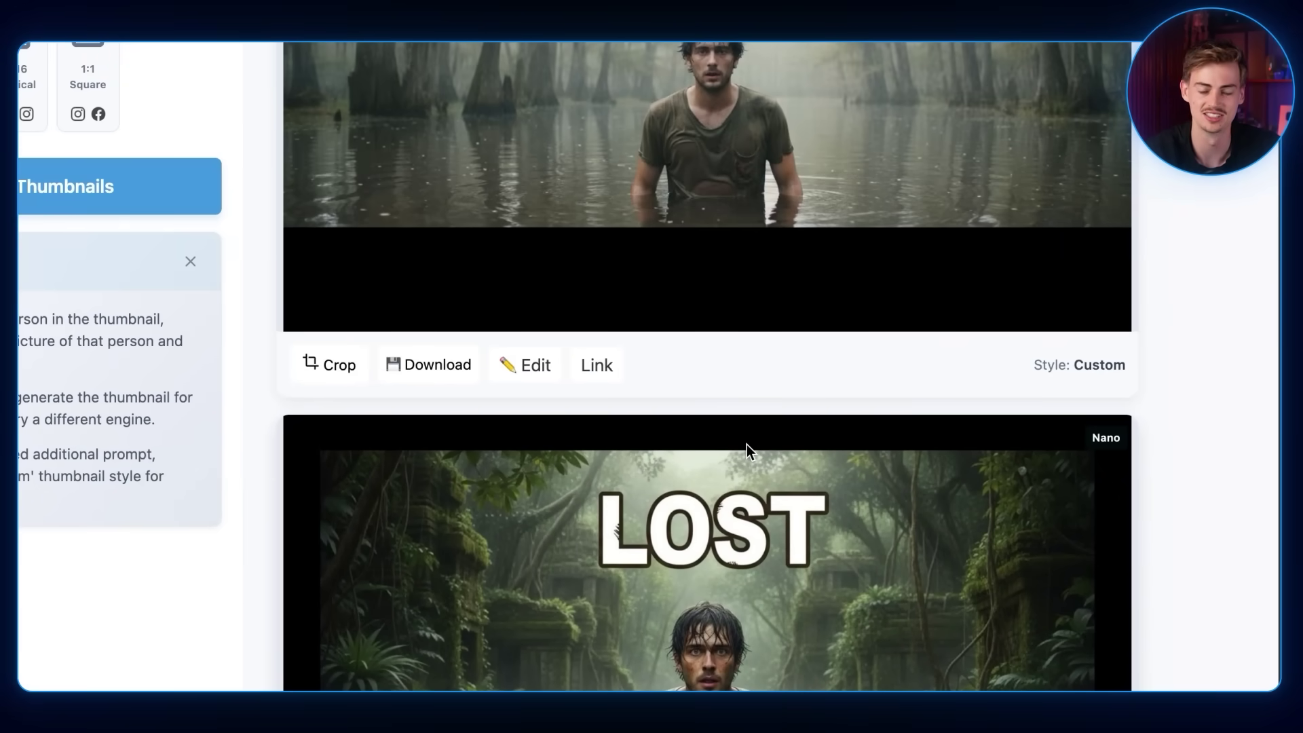
scroll(747, 445, up, 1)
scroll(801, 353, up, 2)
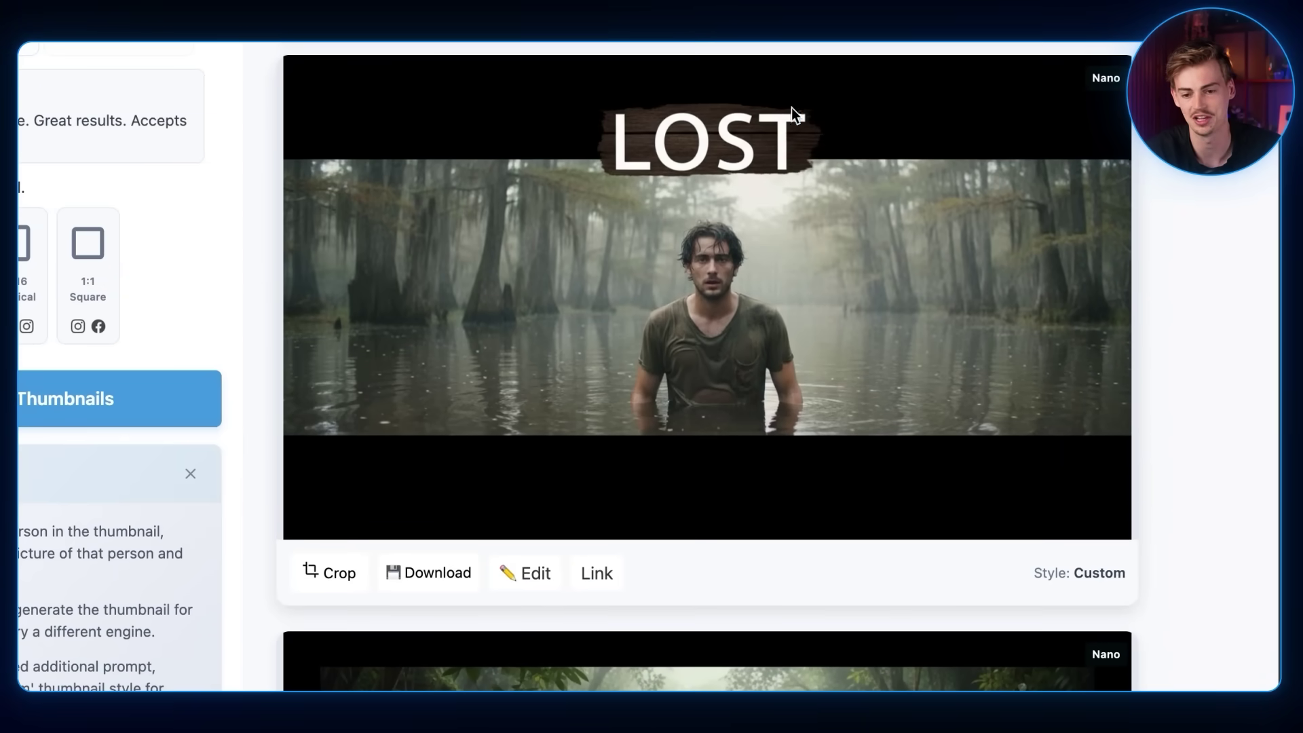
scroll(555, 358, up, 5)
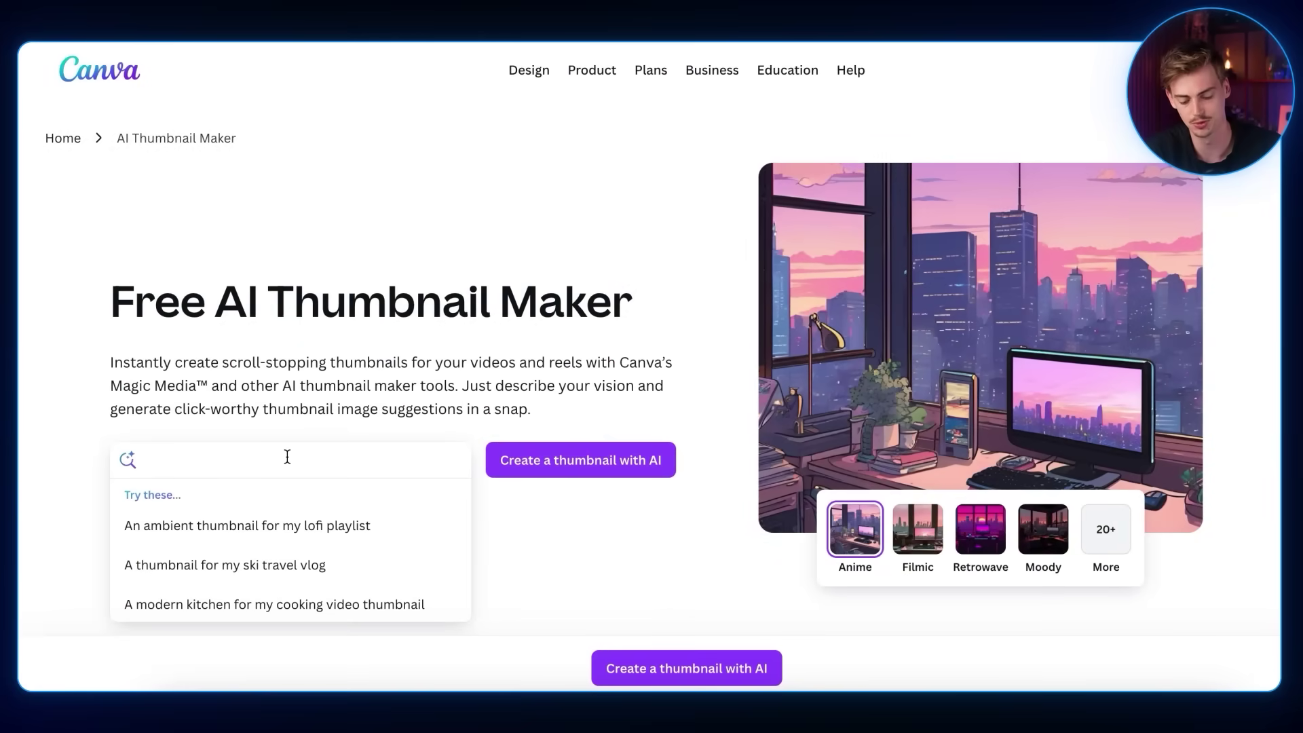
- Paste the temple-water torch prompt into Canva's AI Thumbnail Maker box and review its wording
key(ctrl+v)
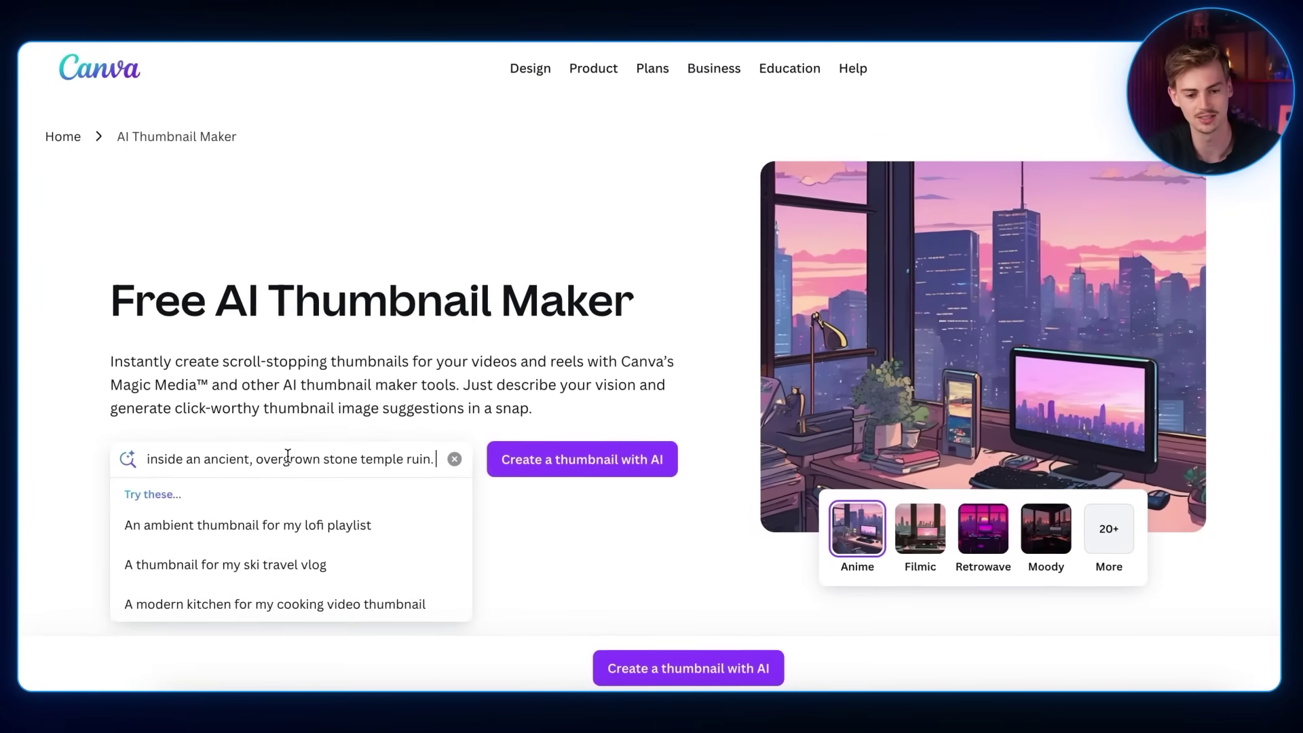
drag(249, 445, 50, 442)
click(187, 445)
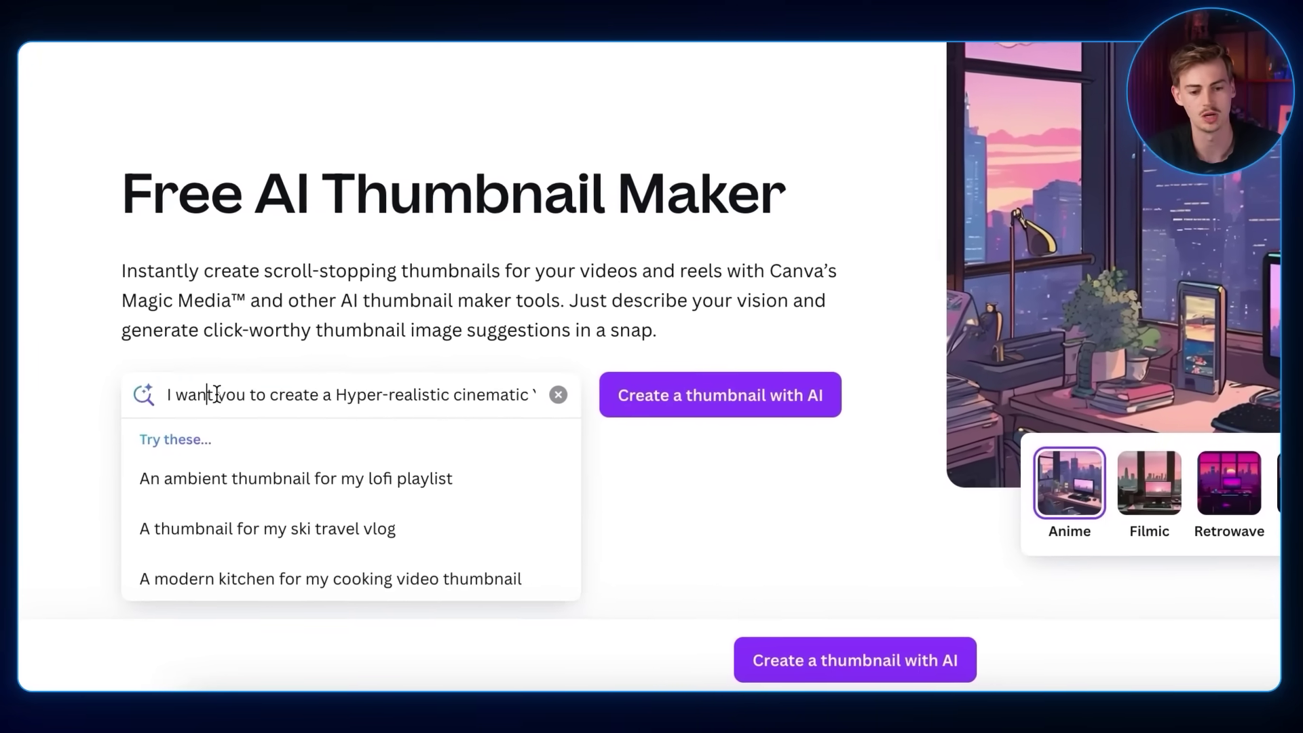
drag(441, 391, 546, 398)
click(439, 382)
triple_click(316, 393)
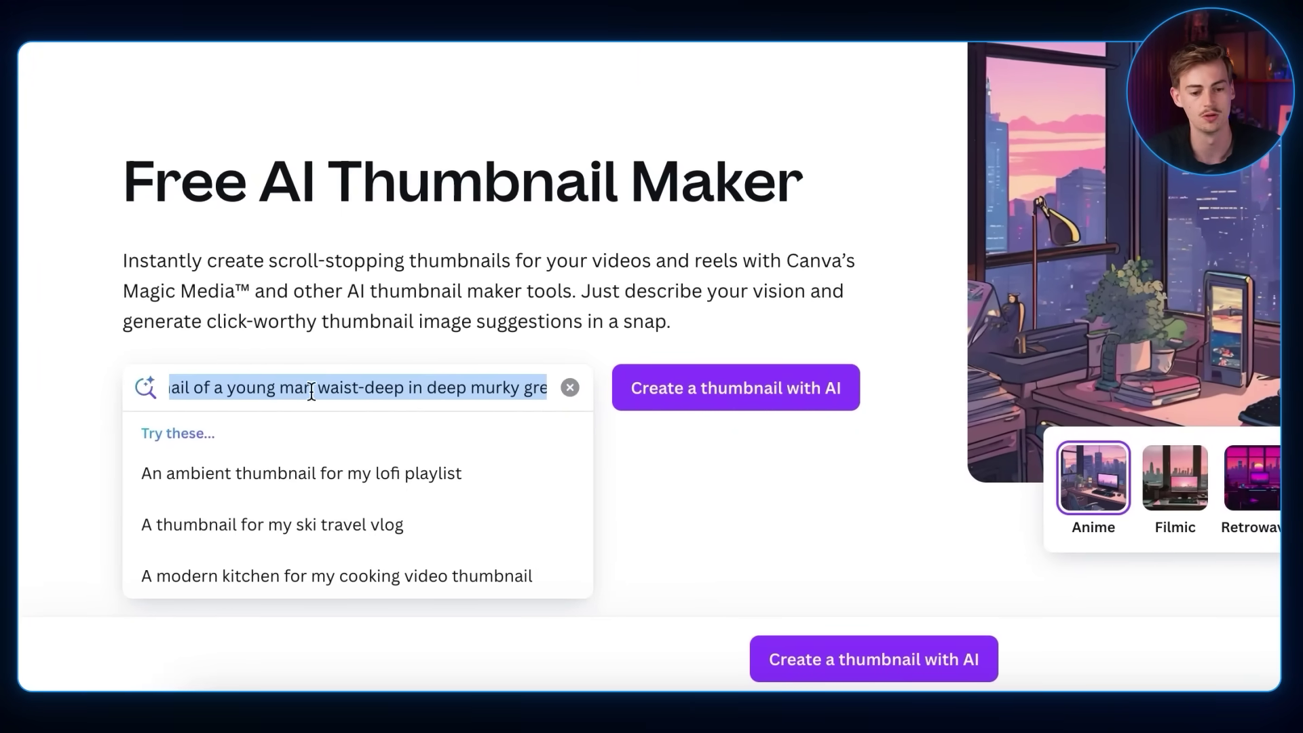
click(342, 392)
drag(384, 389, 550, 394)
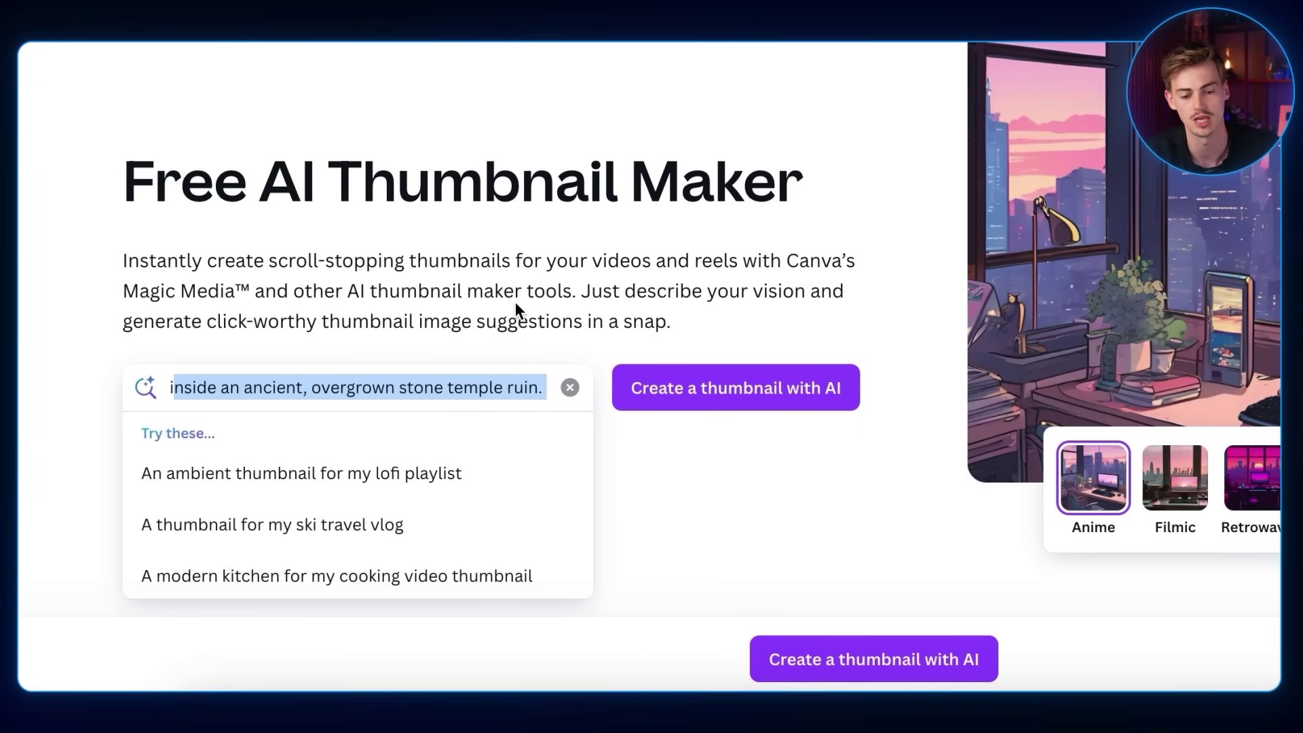
- Create a thumbnail with AI from the pasted torch prompt
click(517, 254)
scroll(559, 361, down, 5)
scroll(587, 380, up, 4)
scroll(587, 382, up, 2)
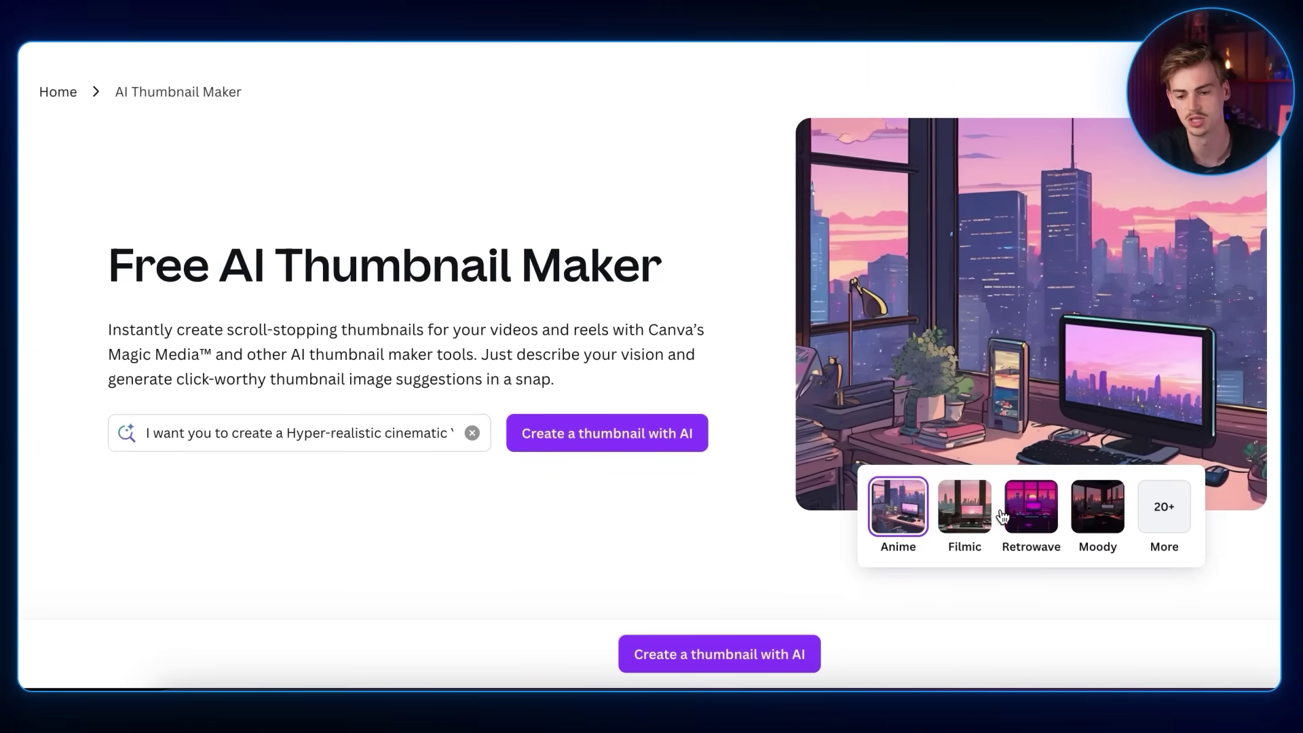
click(613, 429)
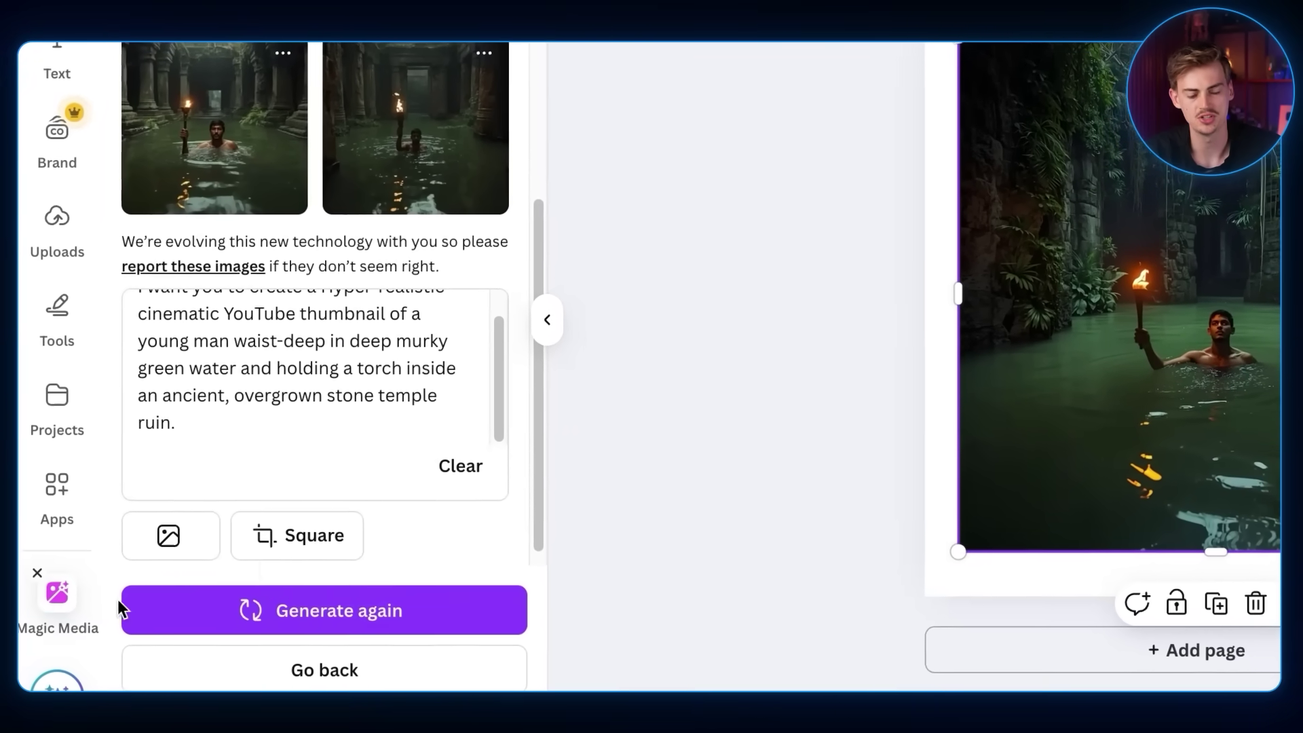
- Widen the generated torch-in-temple-water image and shift it left to cover most of the page
scroll(360, 258, up, 3)
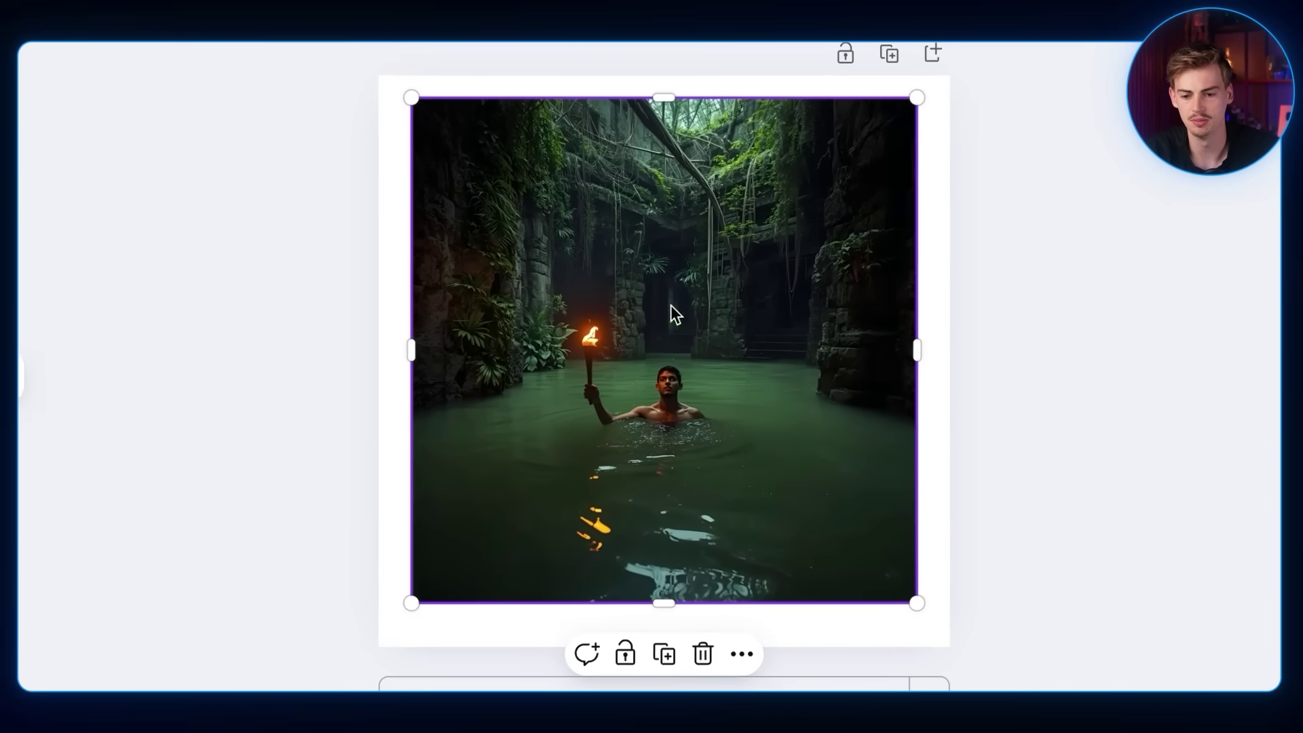
drag(891, 353, 1043, 352)
drag(828, 365, 672, 355)
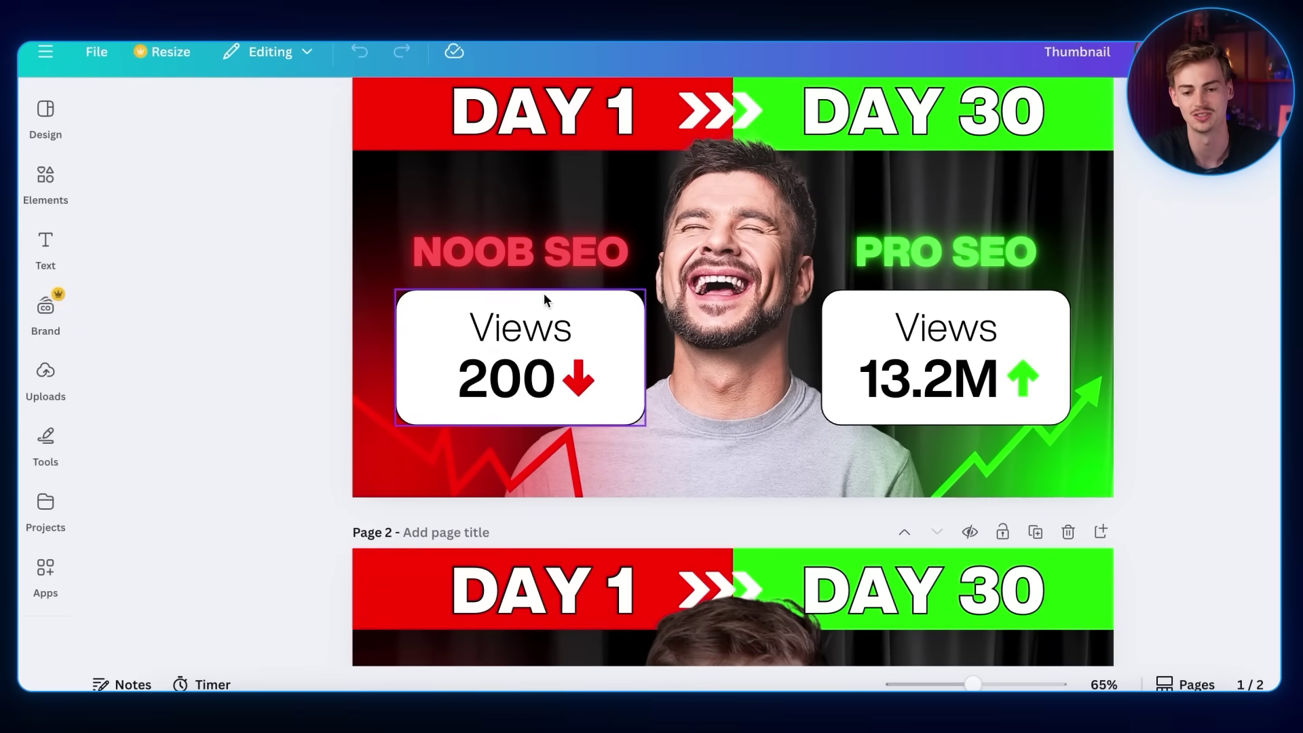
scroll(540, 292, up, 2)
scroll(617, 380, down, 5)
scroll(799, 411, up, 3)
scroll(882, 373, down, 3)
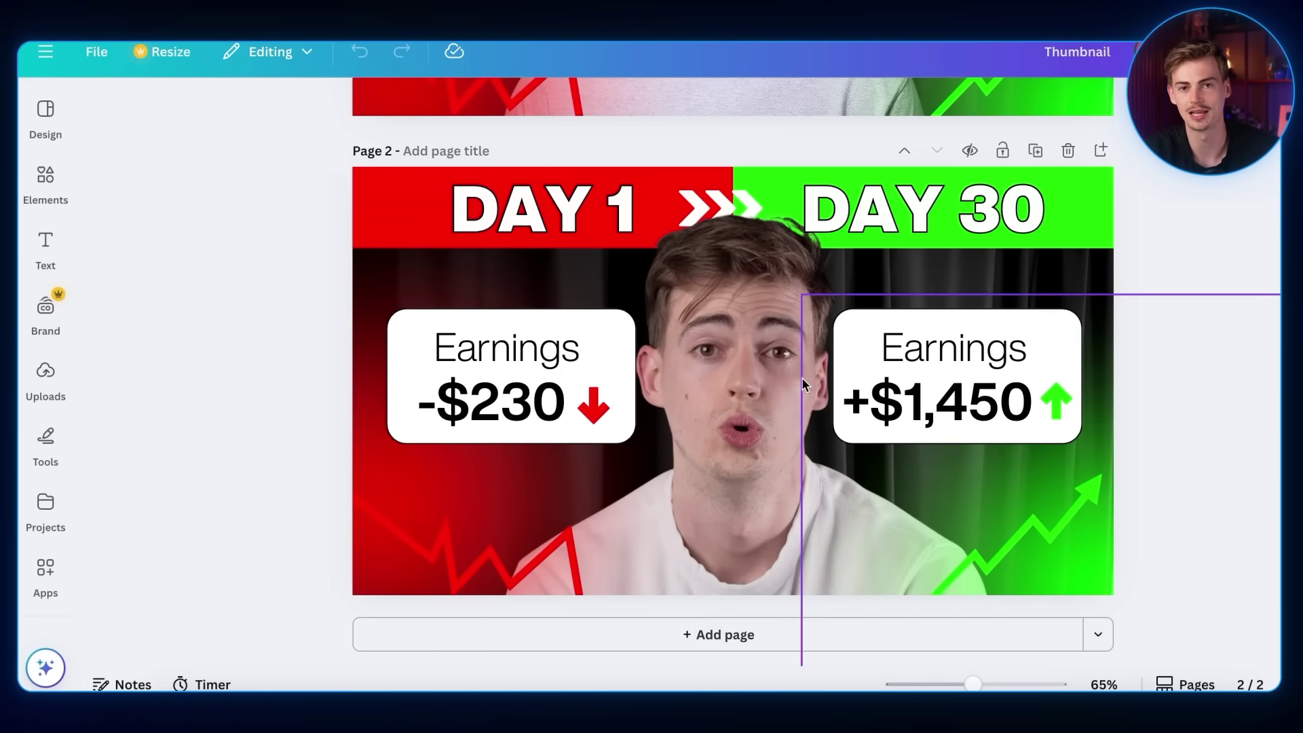
scroll(616, 293, up, 5)
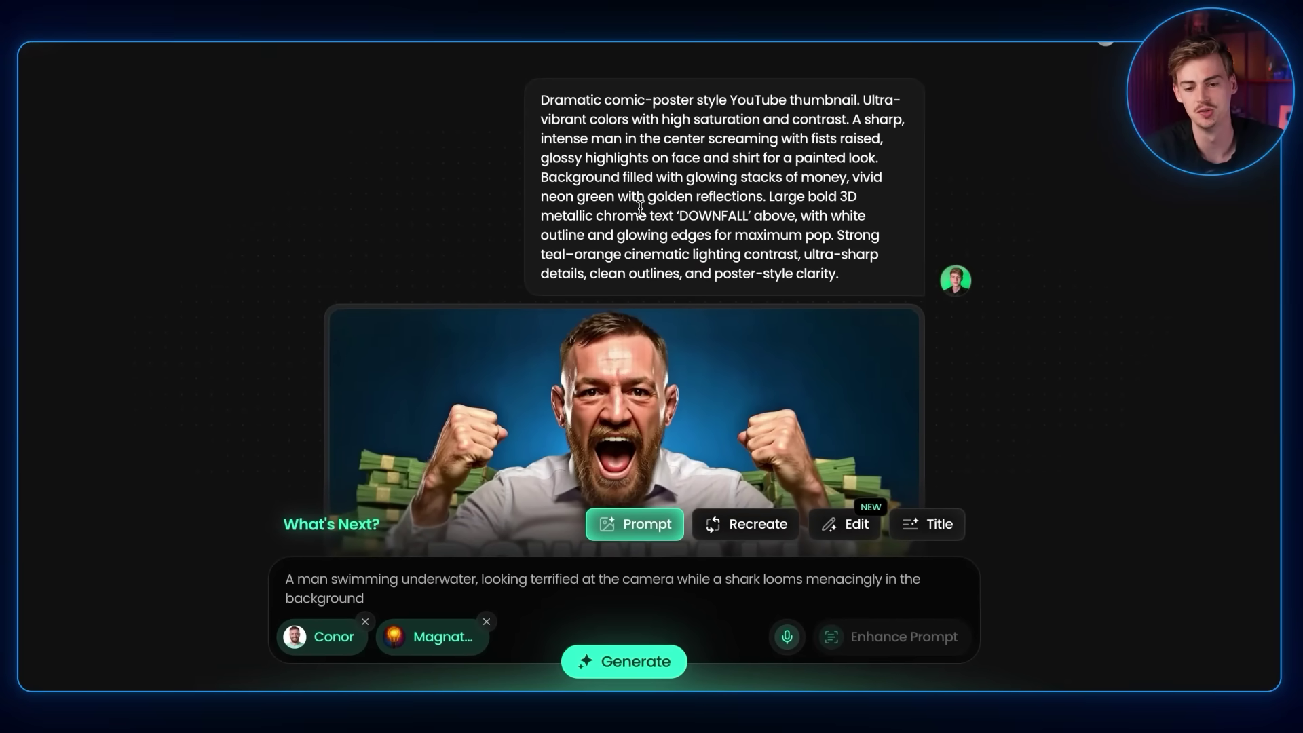
- Remove the attached persona and re-attach the saved face persona to the prompt
drag(540, 100, 812, 239)
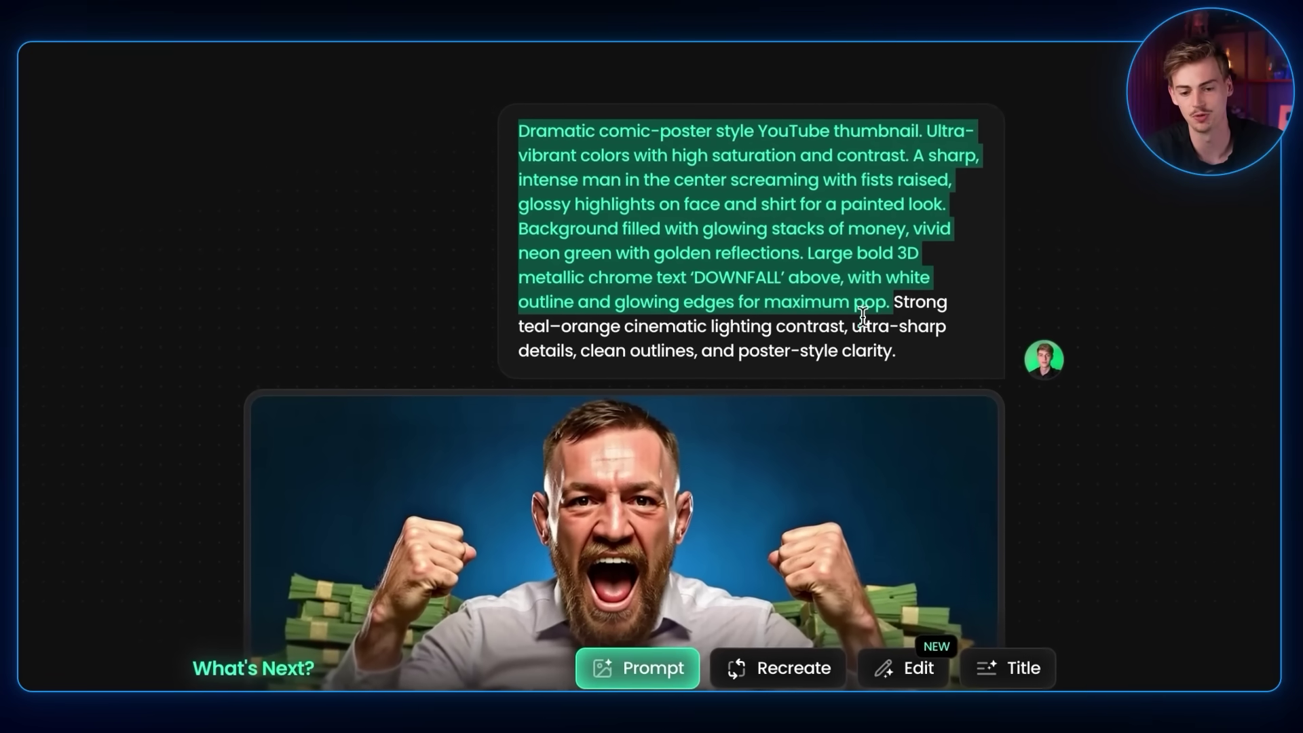
scroll(861, 316, down, 3)
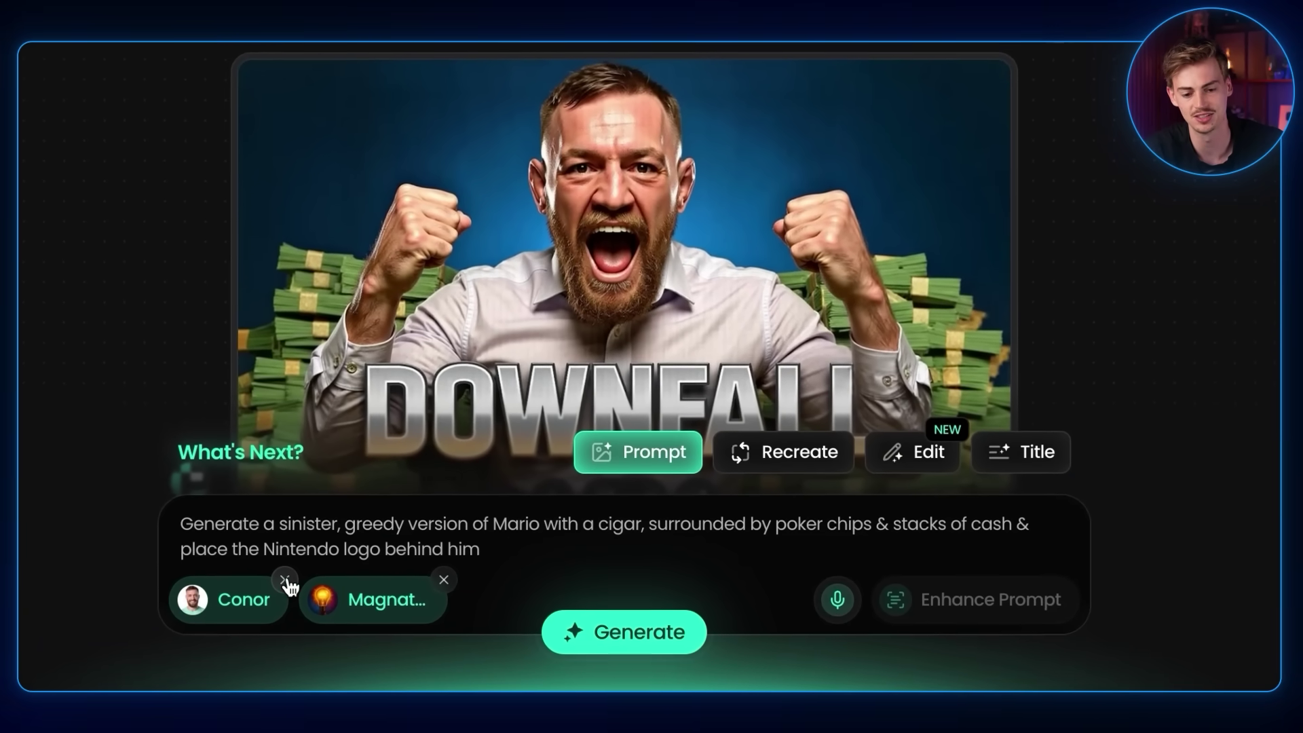
click(285, 587)
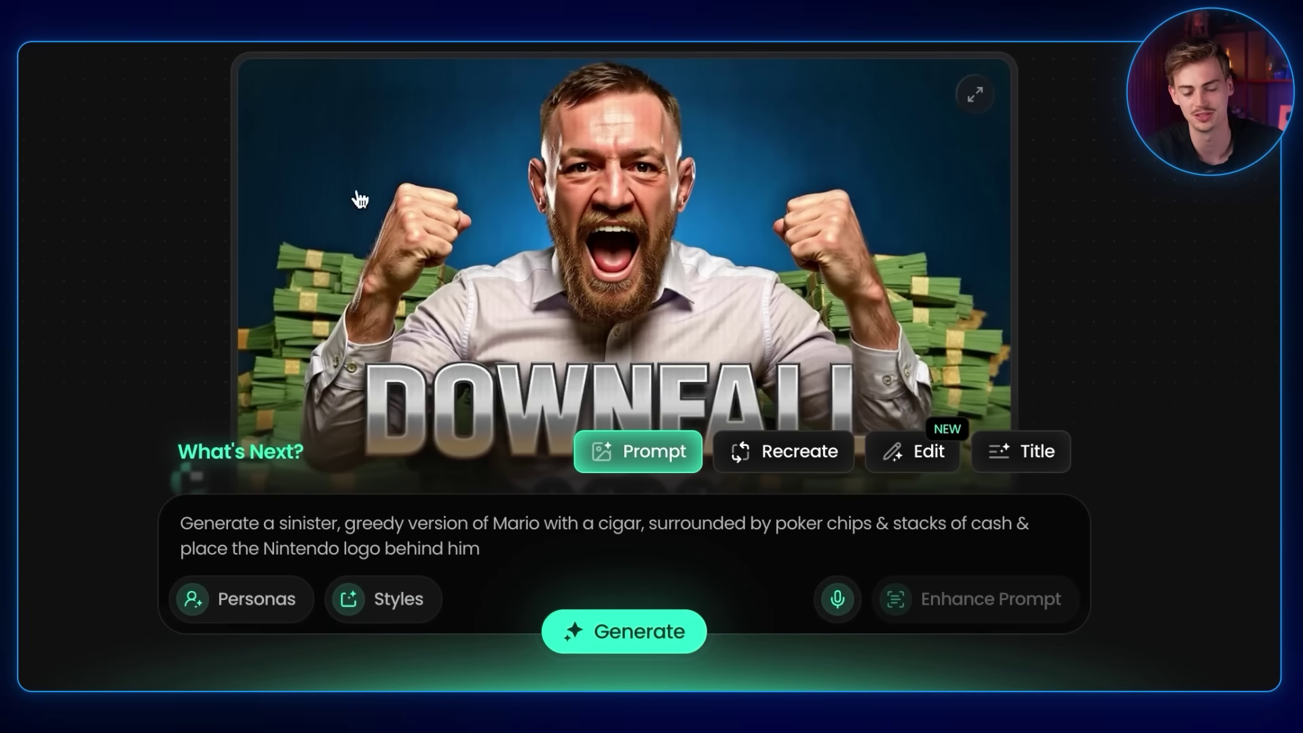
click(264, 598)
scroll(278, 441, down, 2)
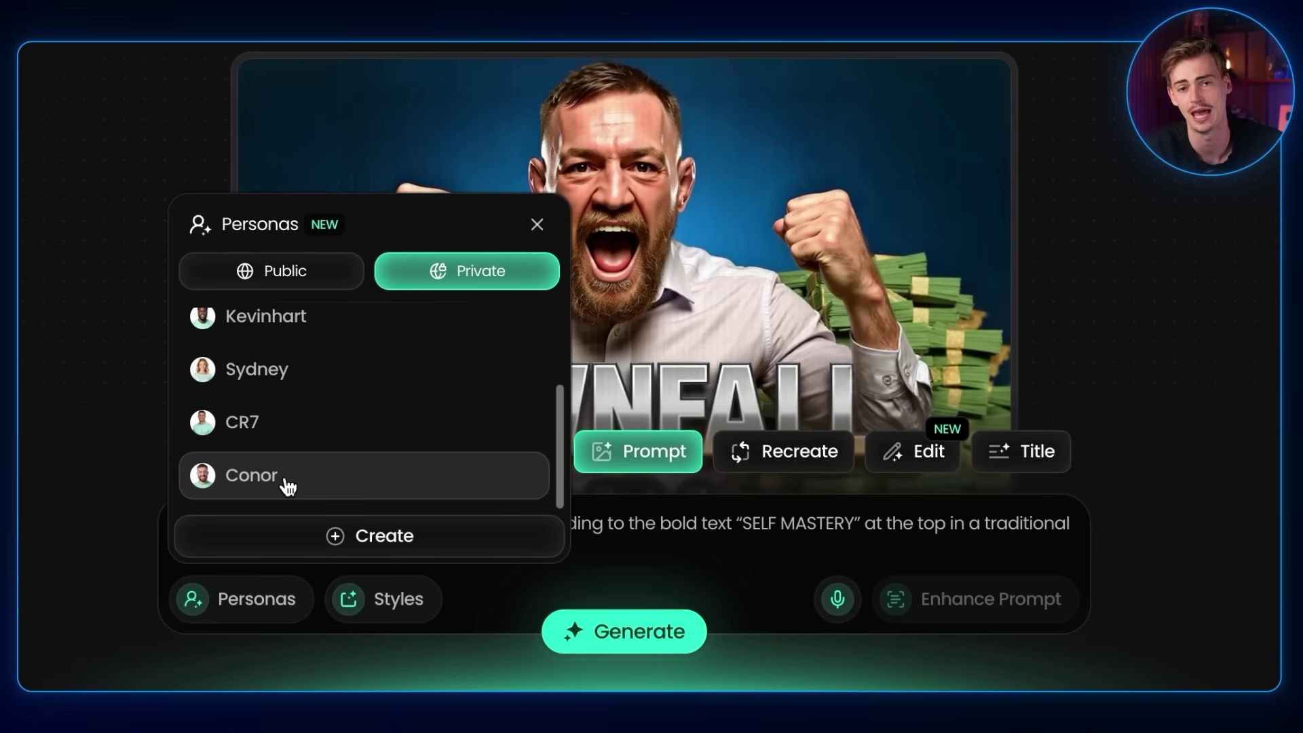
click(288, 485)
- Attach the MagnatesMedia style, then start creating a new custom style
click(348, 600)
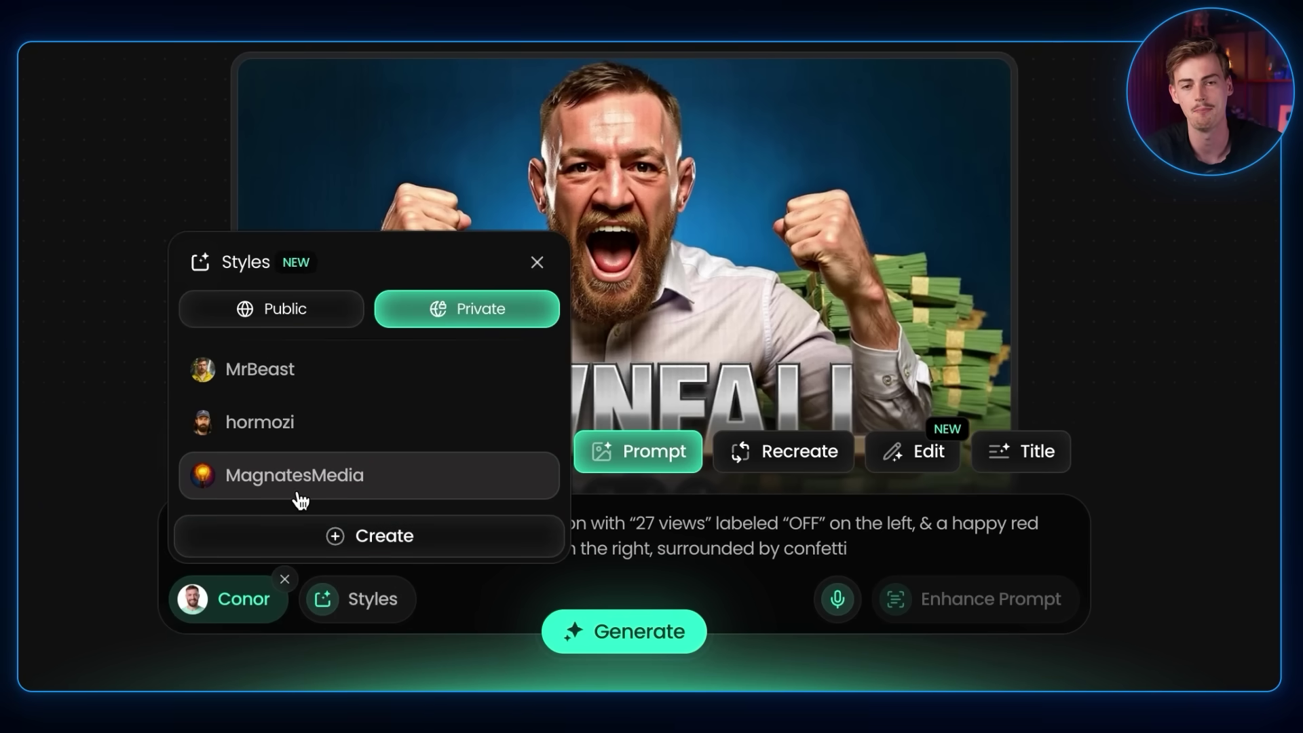
click(320, 487)
click(391, 609)
click(336, 535)
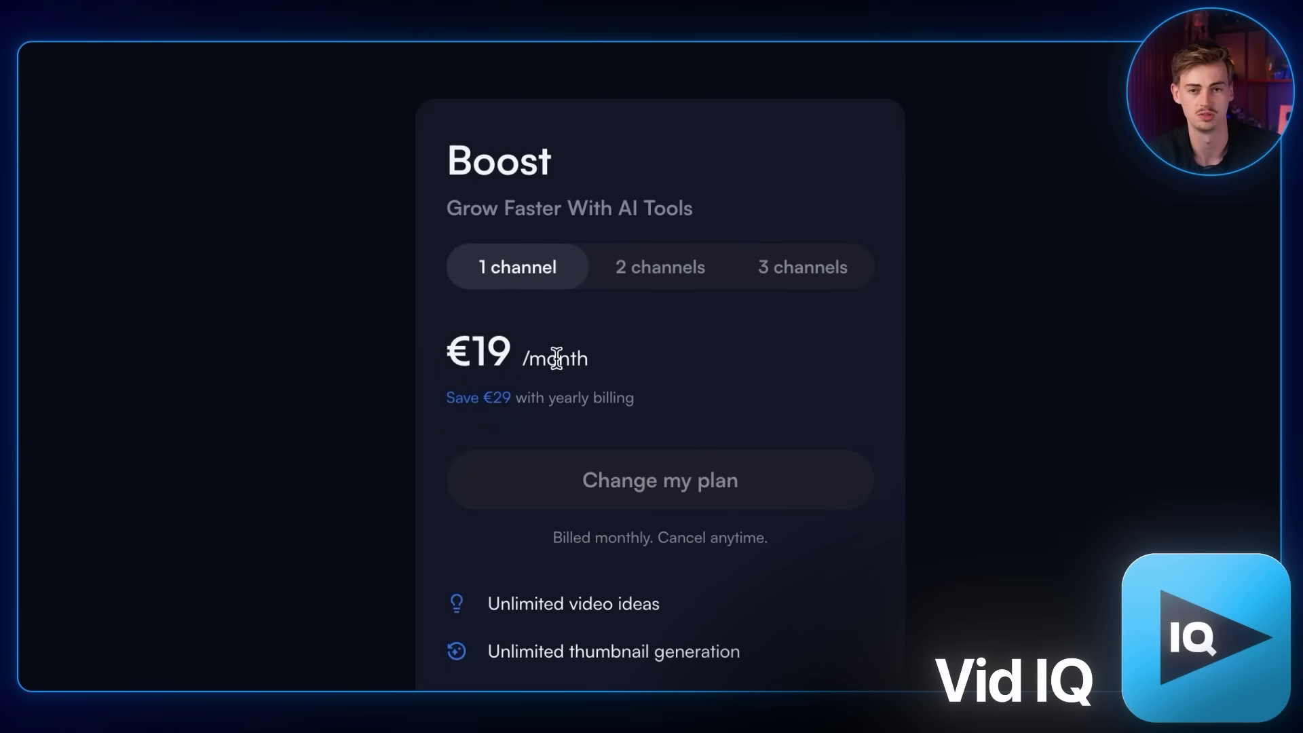
- Switch vidIQ pricing to yearly billing so Boost shows €17 per month
click(686, 92)
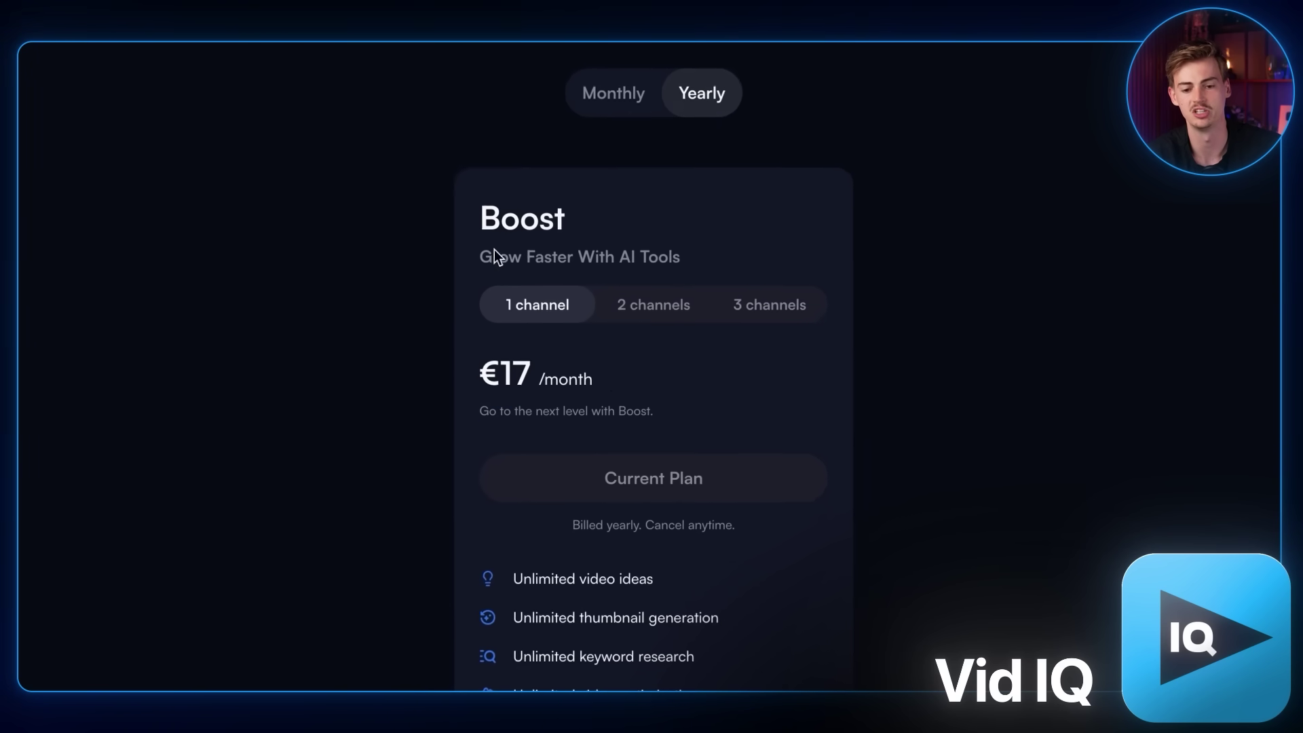